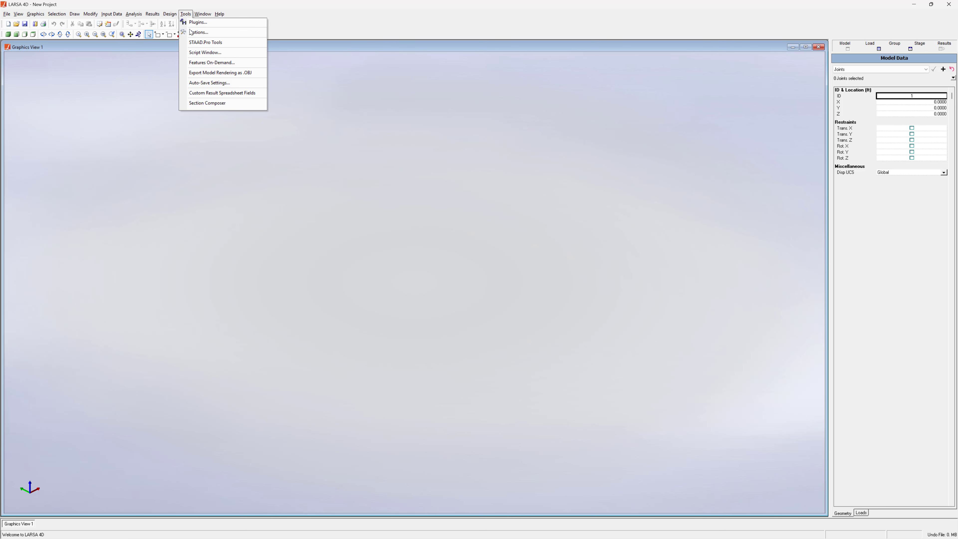
Open Section Composer and select the AASHTO Full Box shape, followed by its cutout.
left_click(210, 103)
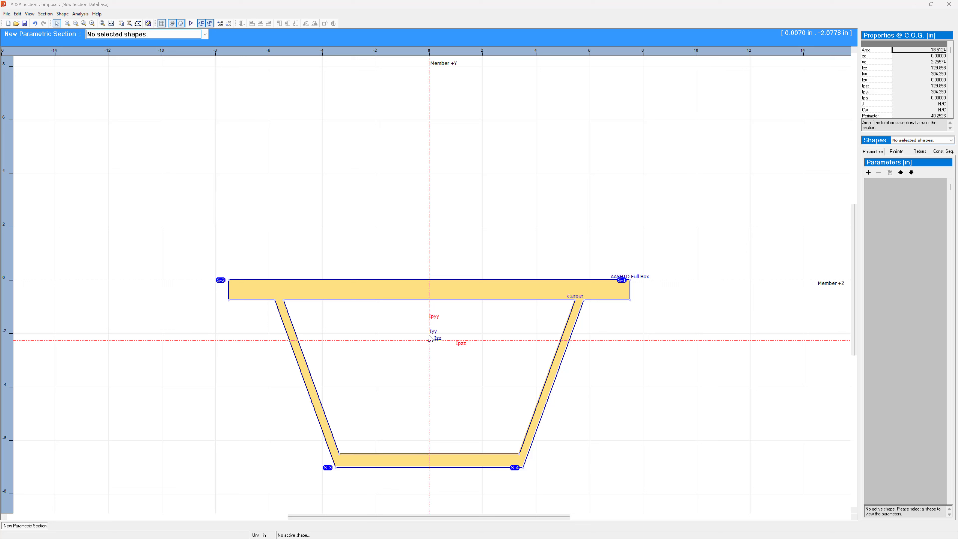
left_click(194, 34)
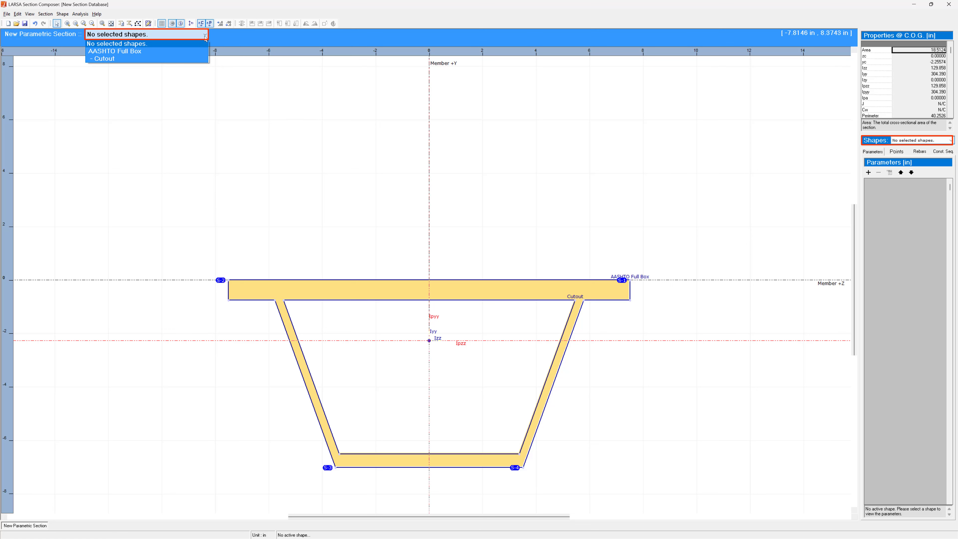
left_click(193, 51)
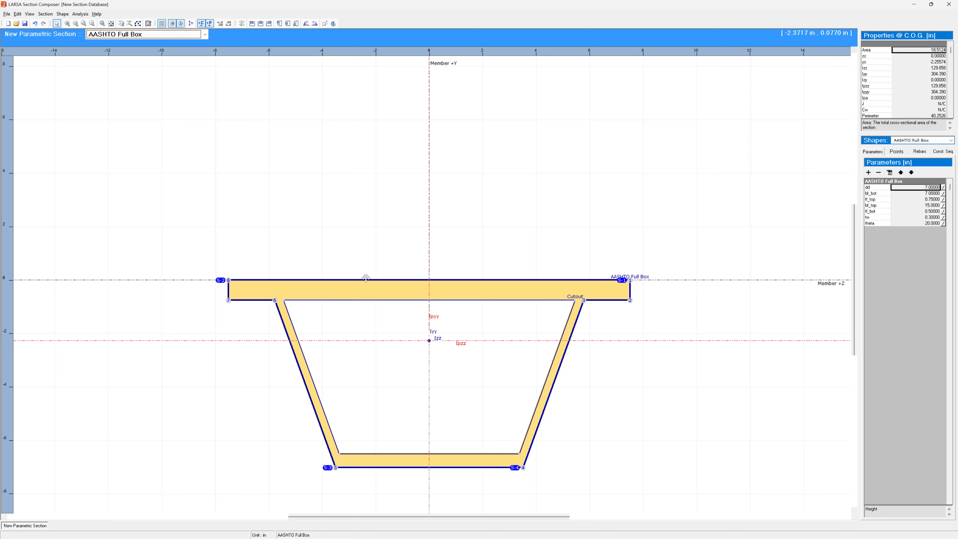
left_click(204, 34)
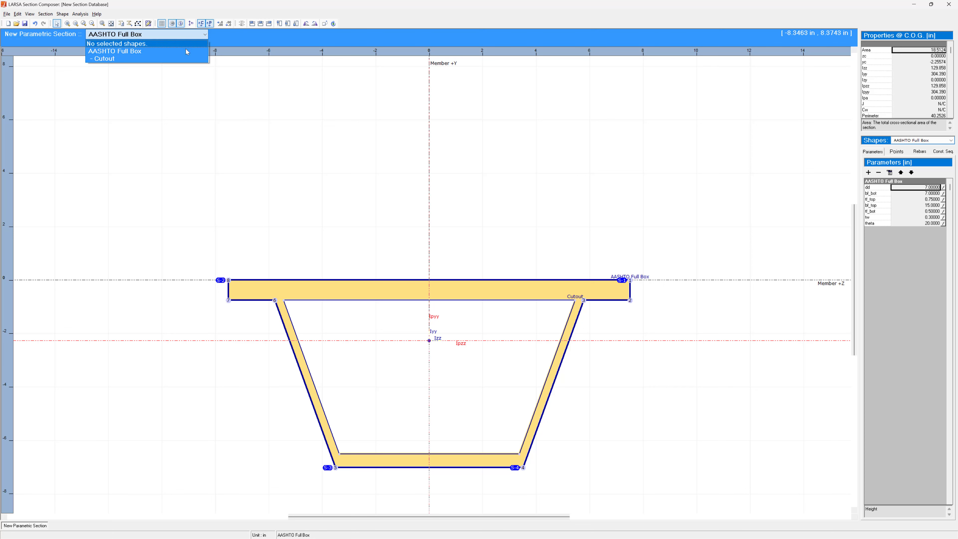
left_click(183, 58)
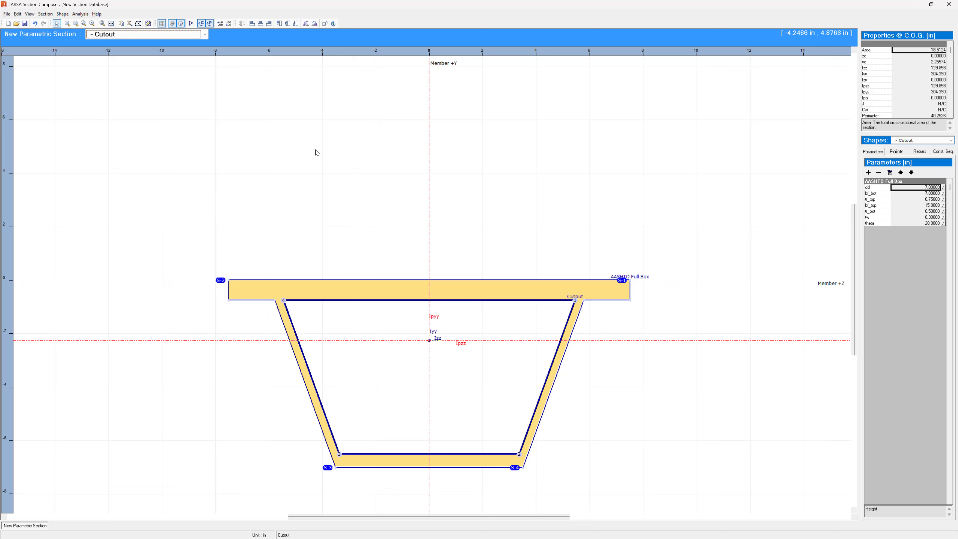
Browse the standard and custom shape libraries, previewing the AASHTO Tub Girder and the basic ellipse shapes, without adding any shape.
left_click(62, 14)
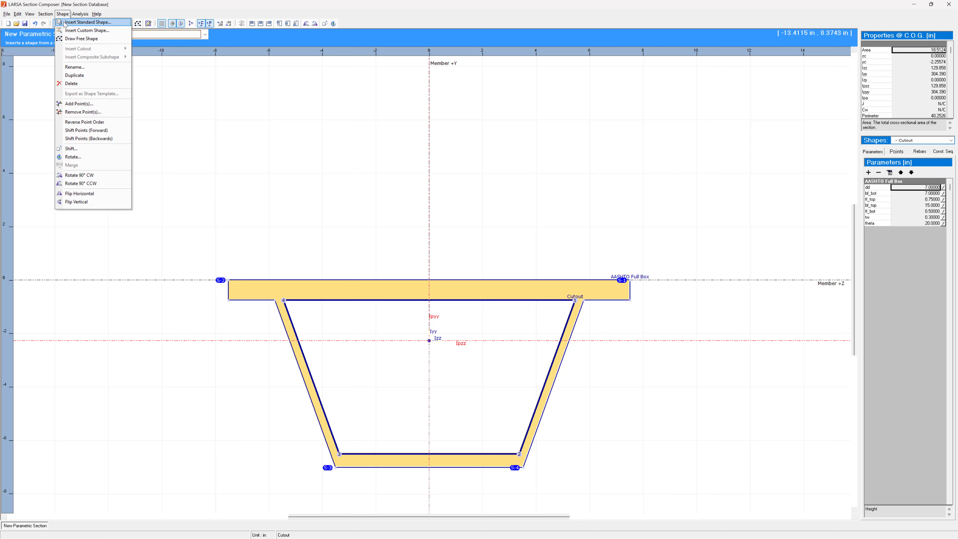
left_click(75, 22)
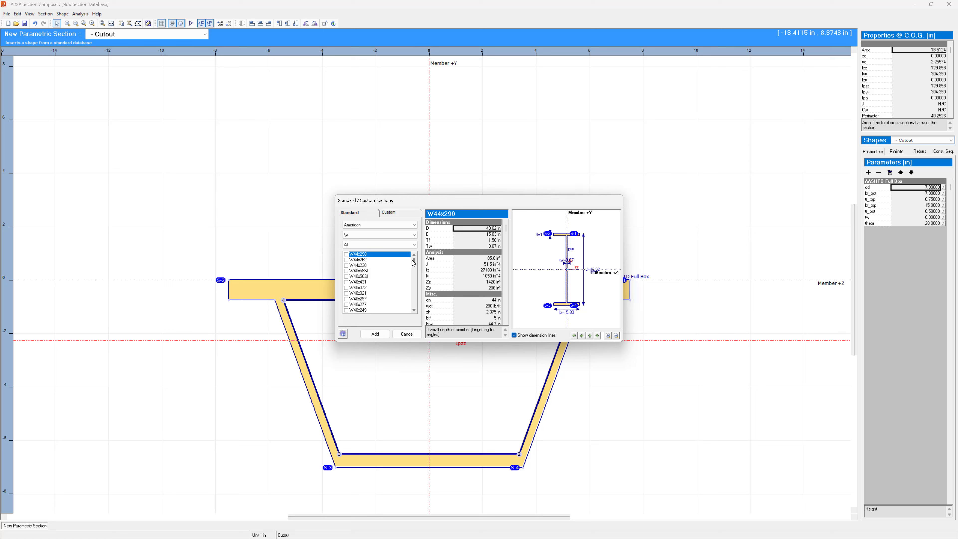
mouse_move(412, 260)
left_mouse_down()
mouse_move(413, 291)
mouse_move(413, 259)
left_mouse_up()
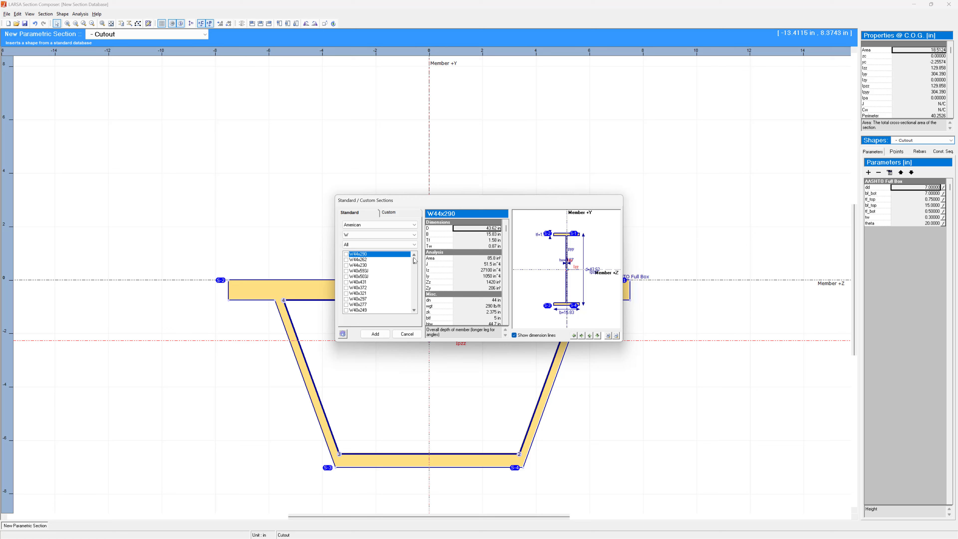
left_click(390, 213)
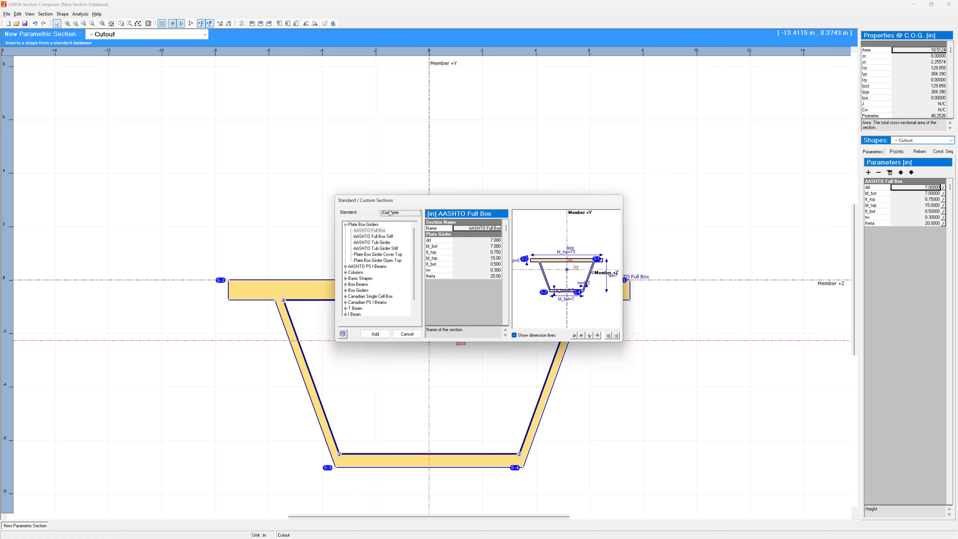
left_click(383, 243)
left_click(345, 278)
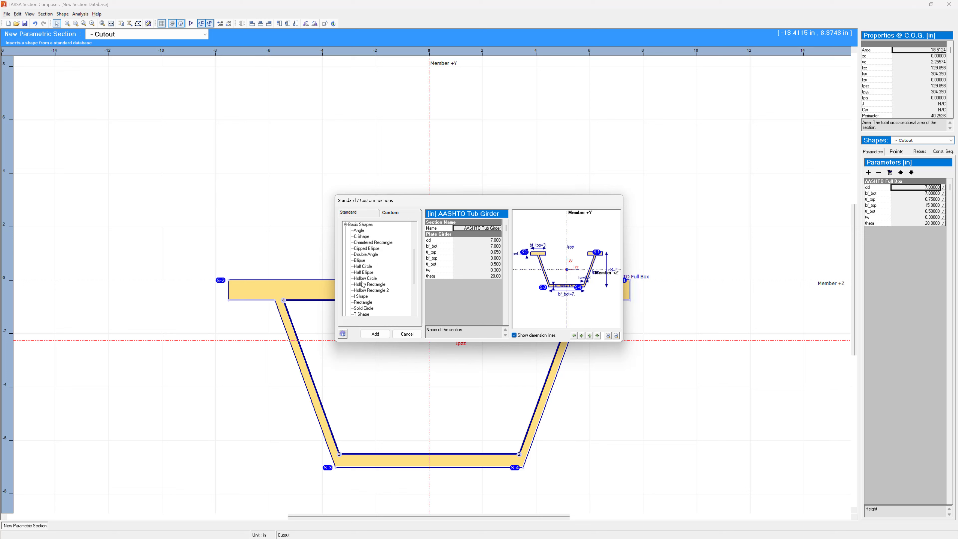
left_click(363, 260)
left_click(364, 272)
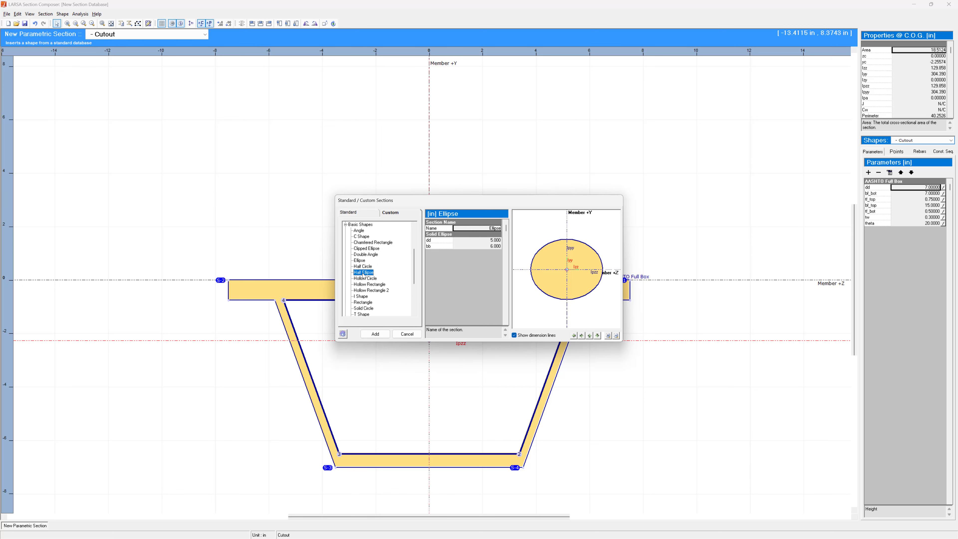
left_click(407, 334)
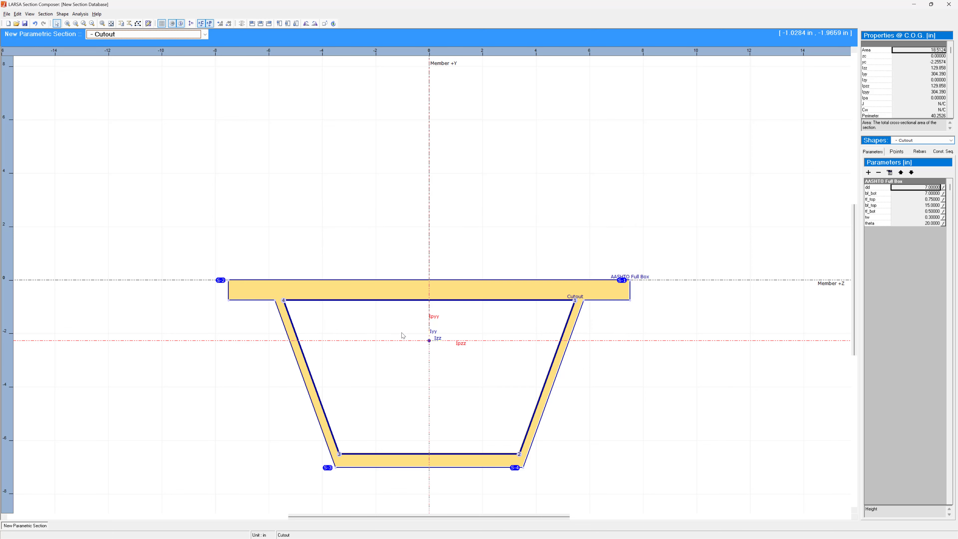
Draw a free rectangular shape 16 in wide and 2 in high on top of the box, from Z -8 to 8 and Y 0 to 2.
left_click(137, 23)
left_click(215, 227)
left_click(215, 280)
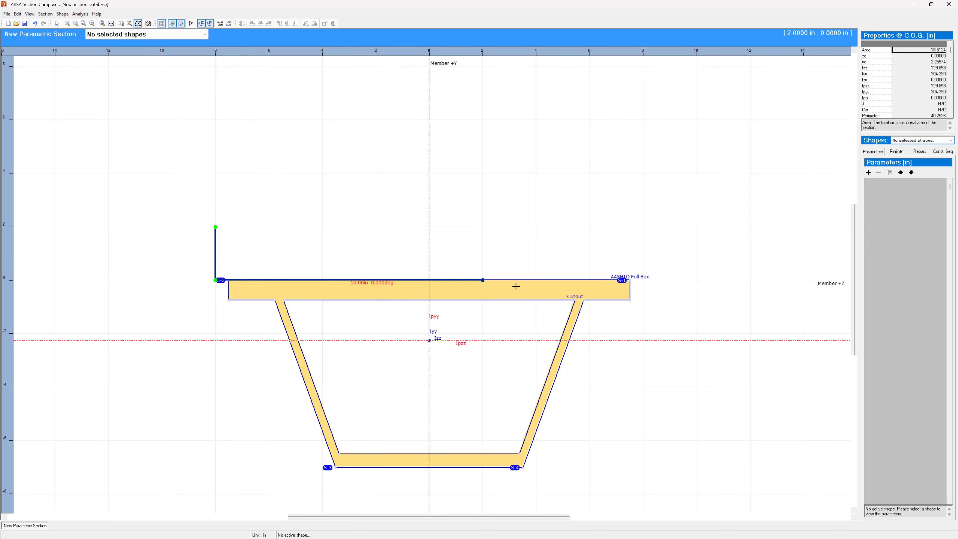
left_click(644, 280)
left_click(643, 227)
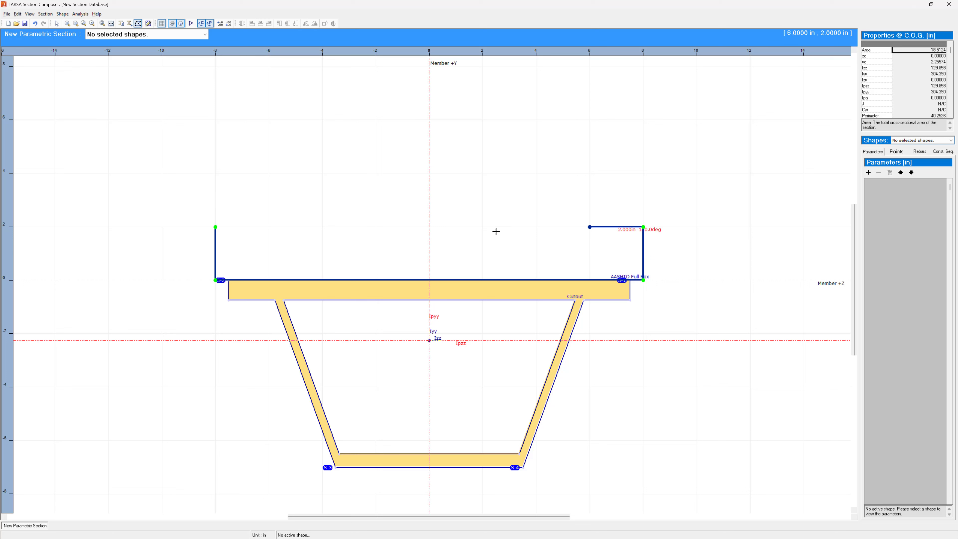
left_click(215, 227)
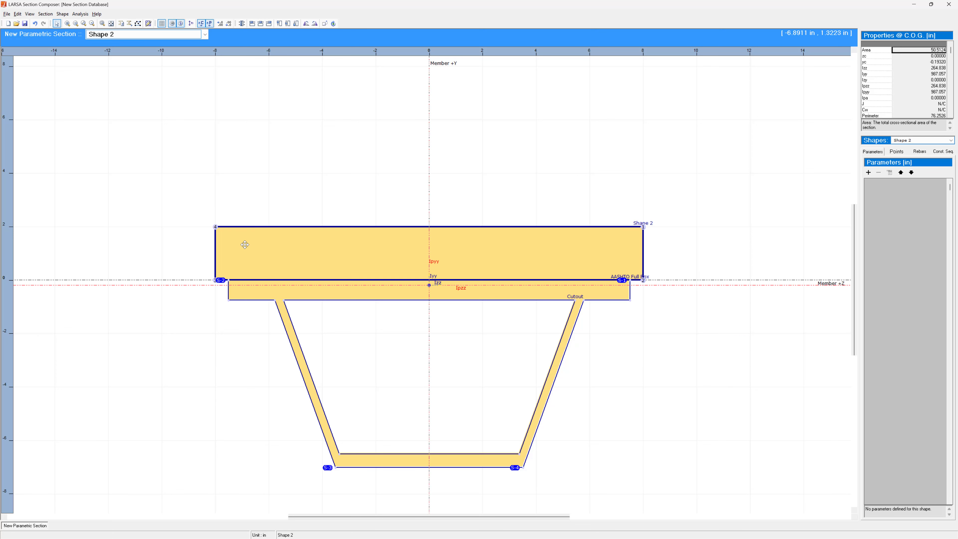
Add a new section to the section database, keeping the default name.
left_click(43, 16)
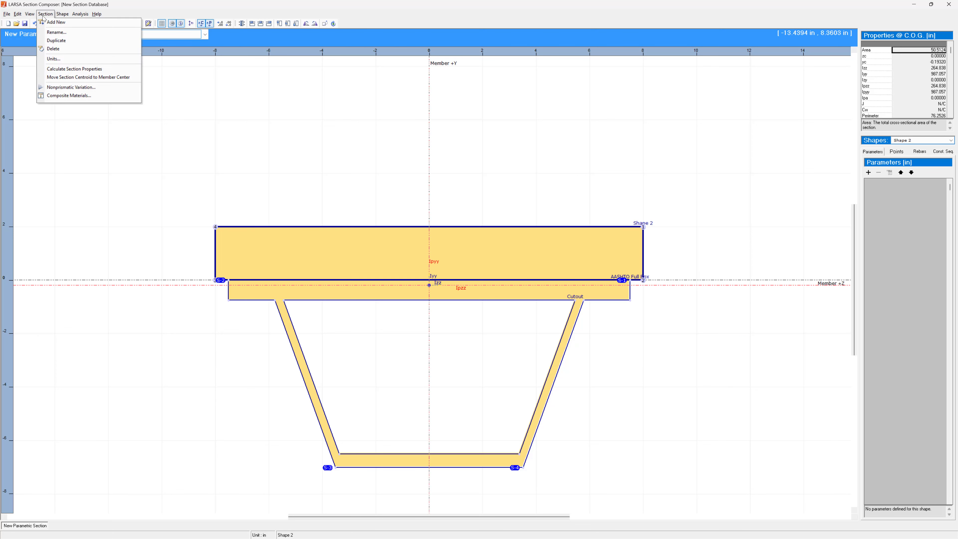
left_click(48, 22)
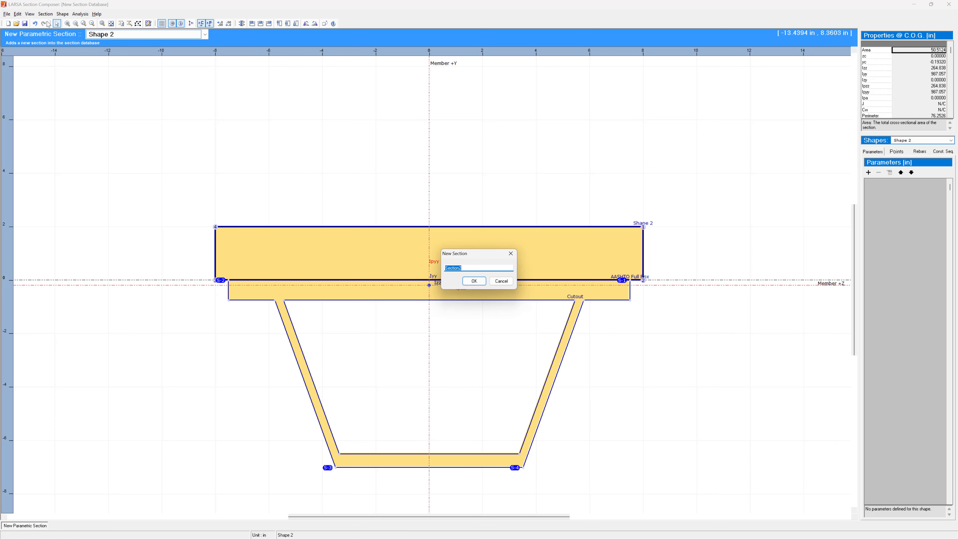
left_click(475, 283)
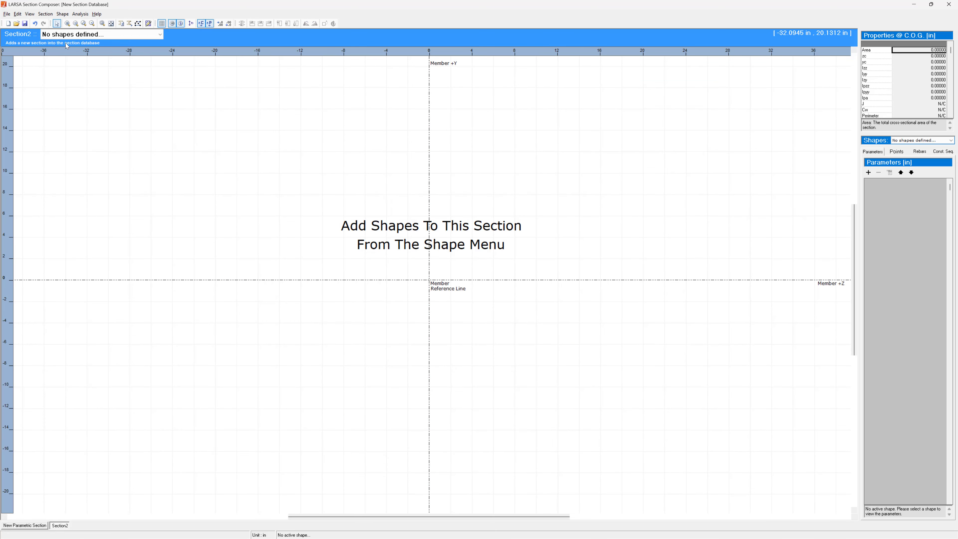
Insert the custom shape Single-Cell Box Girder Type 5 from the box girders into the new section.
left_click(62, 14)
left_click(81, 29)
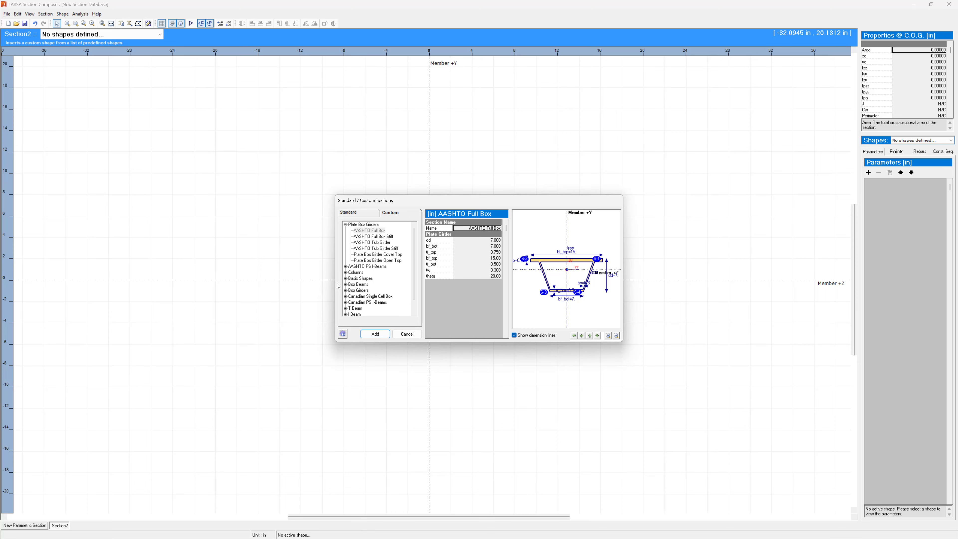
left_click(346, 290)
left_click(379, 284)
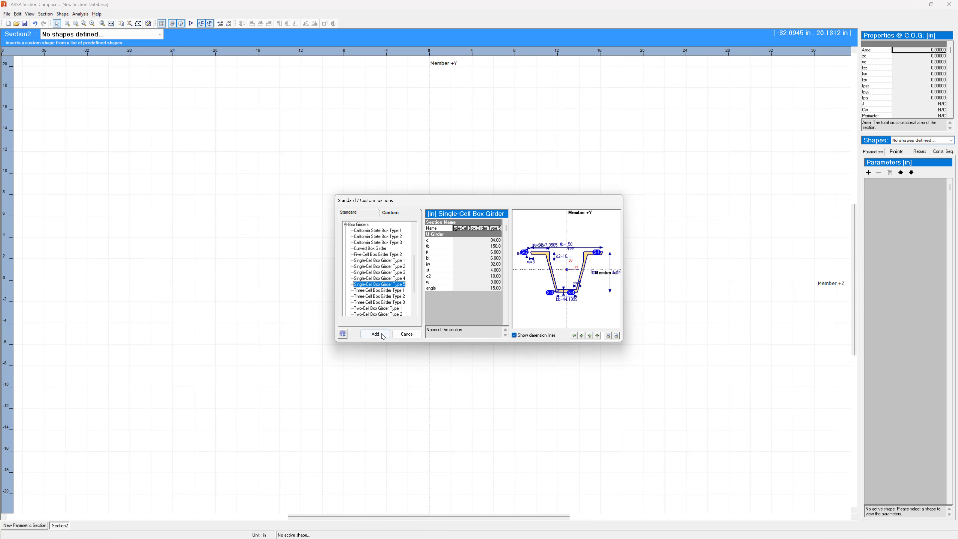
left_click(381, 335)
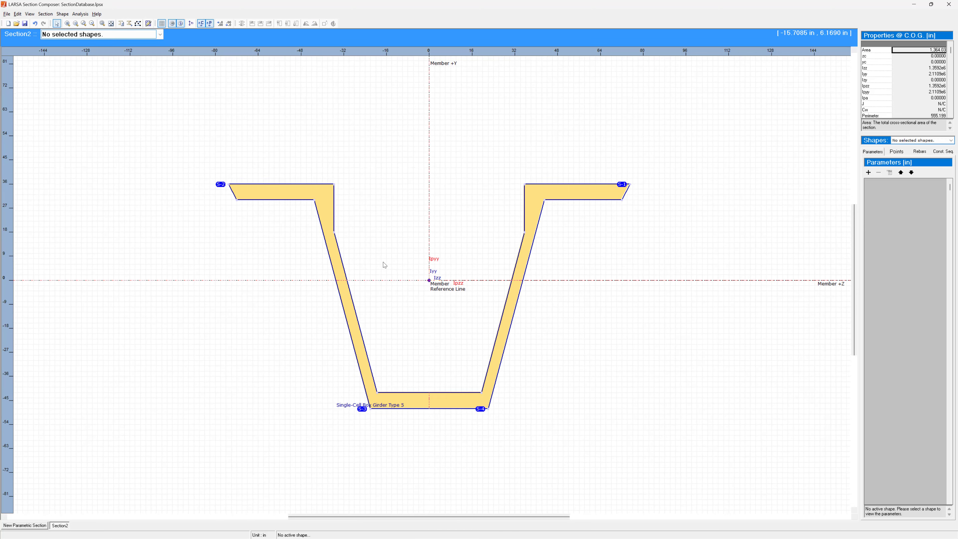
scroll(384, 265, "down", 6)
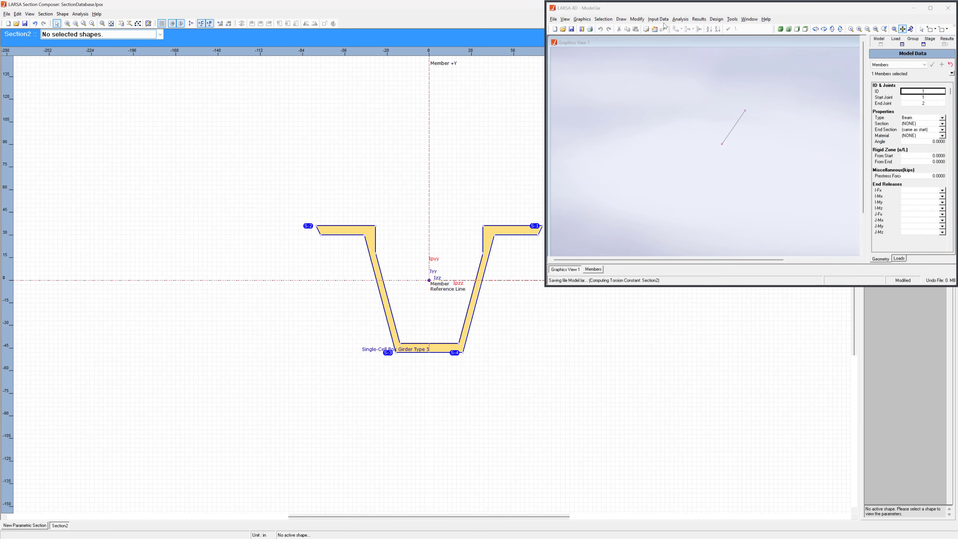
In the LARSA 4D model, connect the user database SectionDatabase.lpsx to the project.
left_click(664, 20)
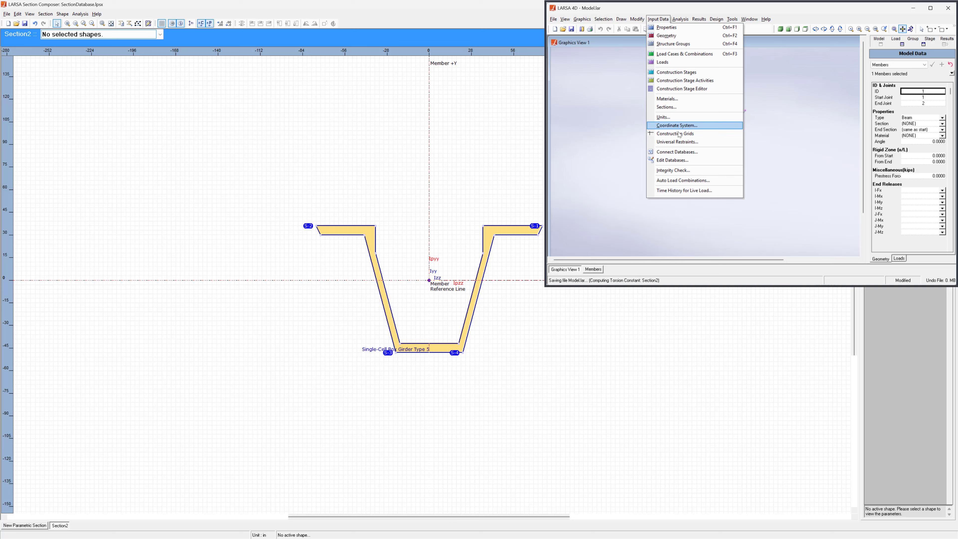
left_click(681, 152)
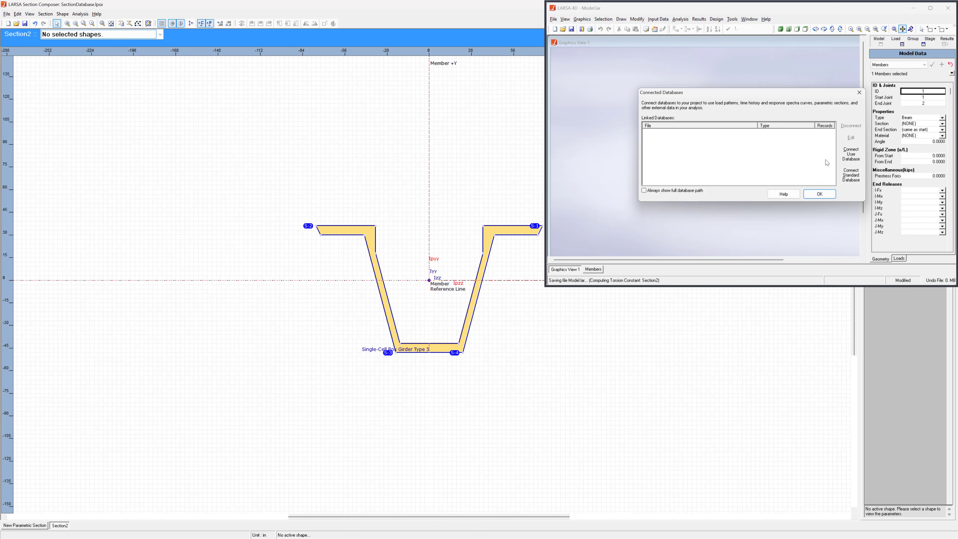
left_click(850, 154)
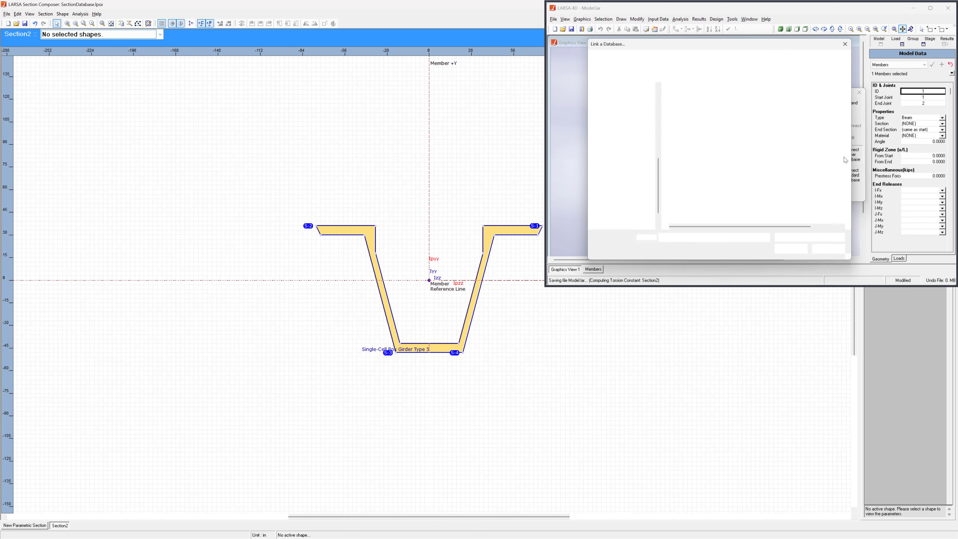
left_click(709, 110)
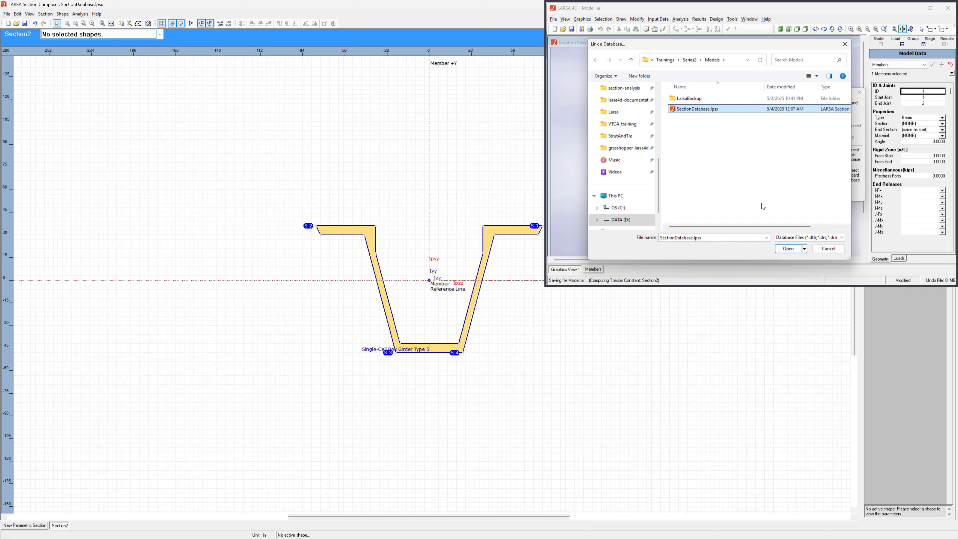
left_click(780, 250)
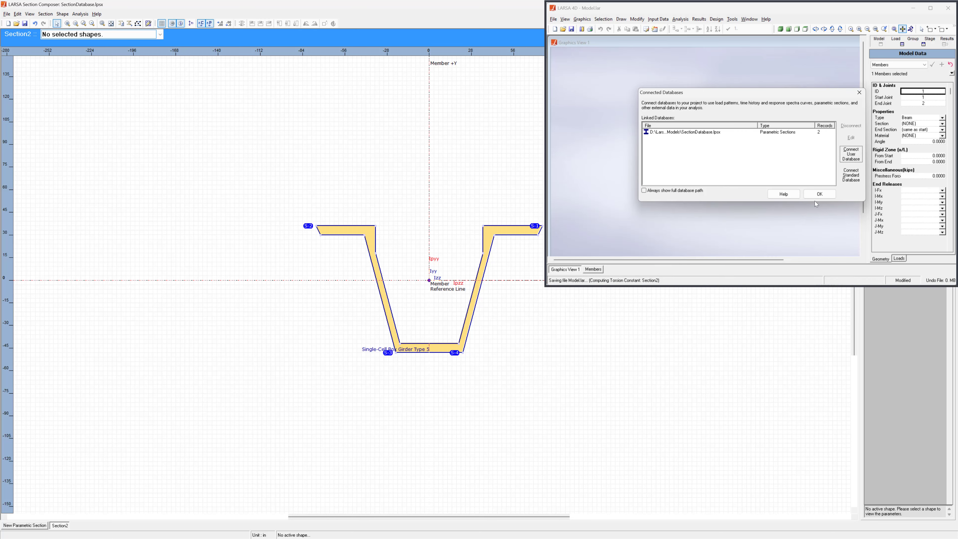
left_click(815, 195)
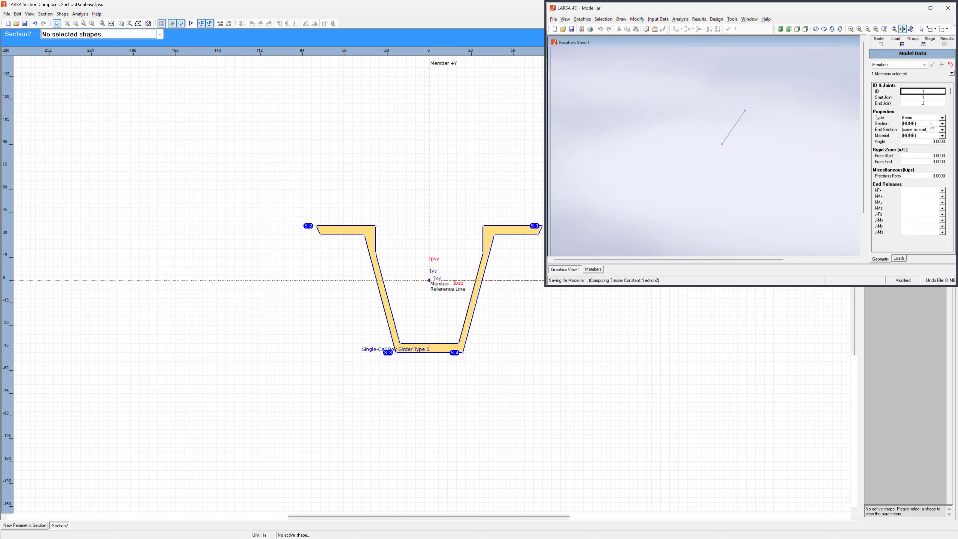
Assign Section2 to the selected beam member and set its orientation angle to 90.
left_click(942, 124)
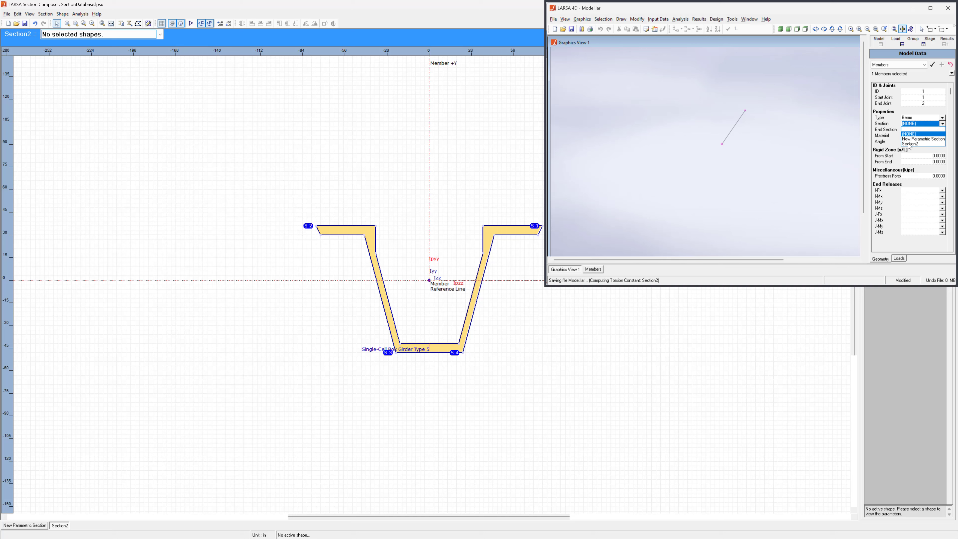
left_click(908, 144)
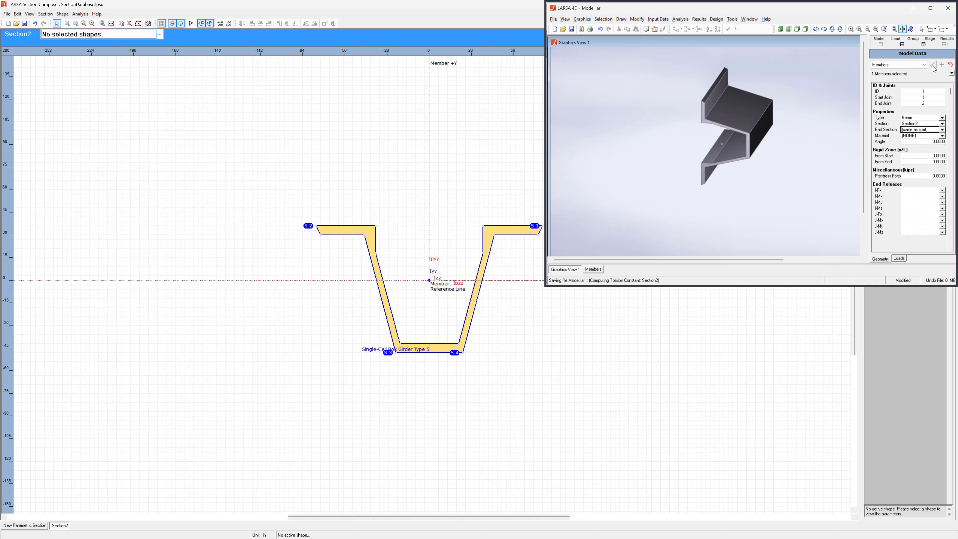
left_click(935, 144)
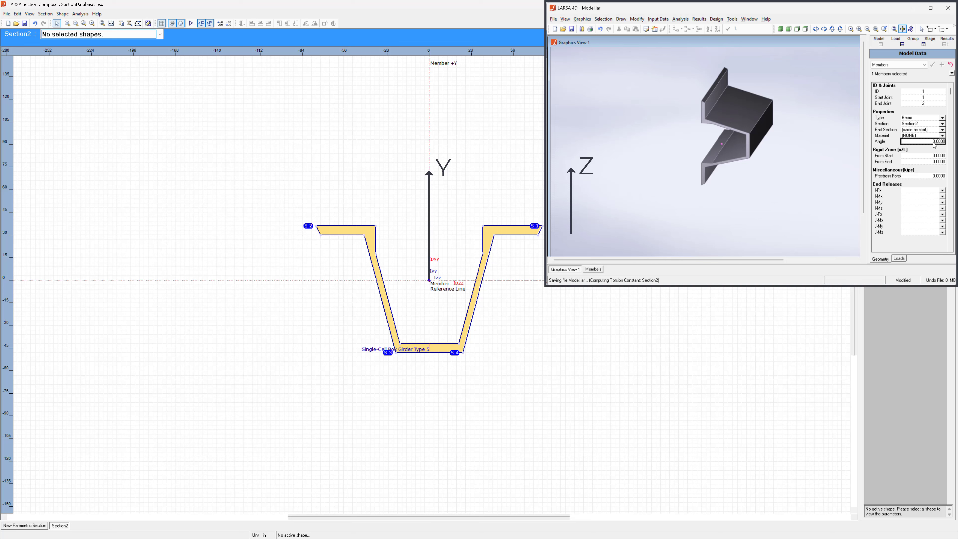
left_click(934, 146)
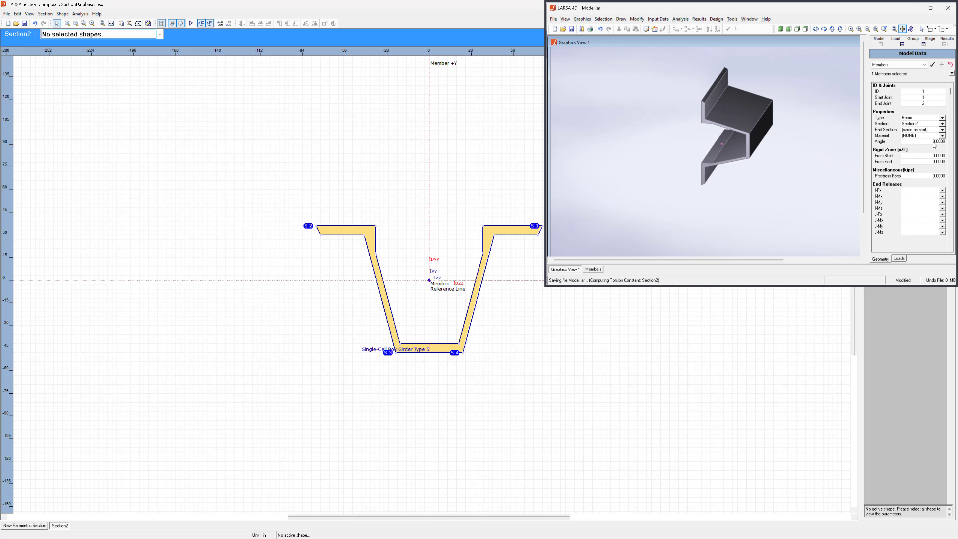
left_click(932, 65)
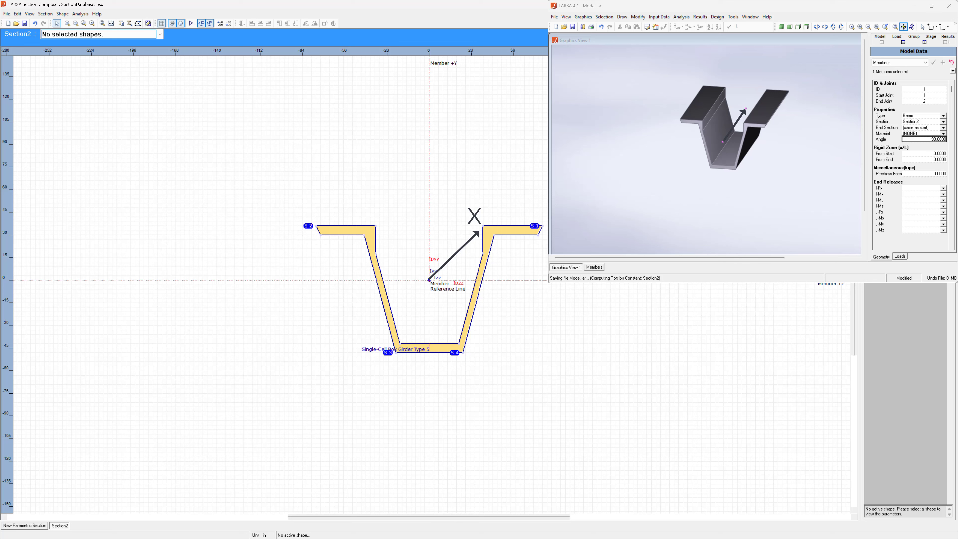
left_click_drag(374, 229, 304, 298)
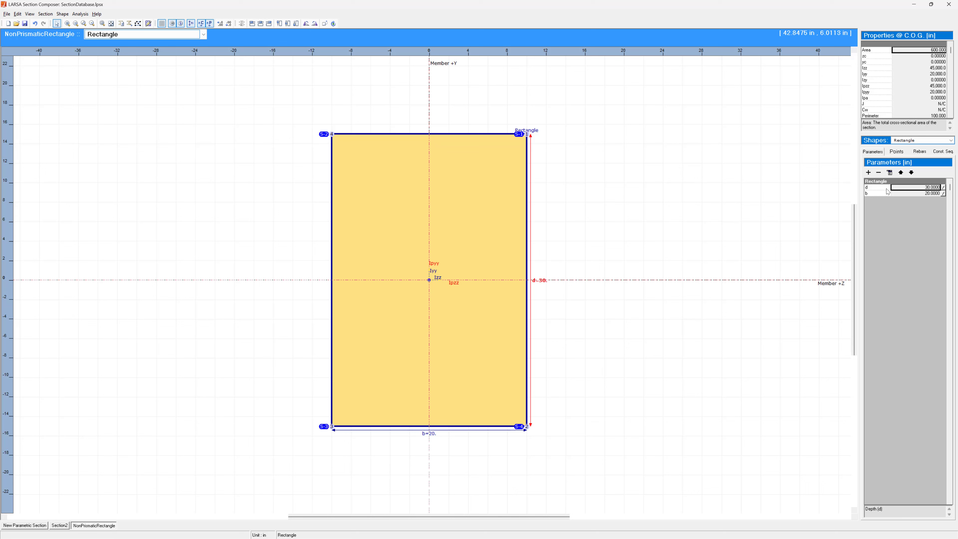
Define the rectangle's depth d with the custom equation 30+30*x^3.
left_click(944, 187)
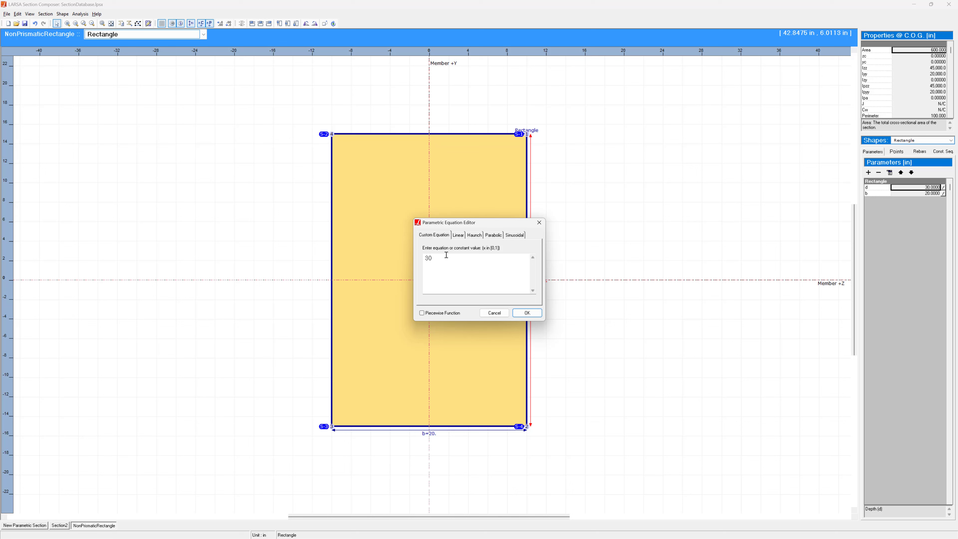
left_click(458, 236)
left_click(473, 237)
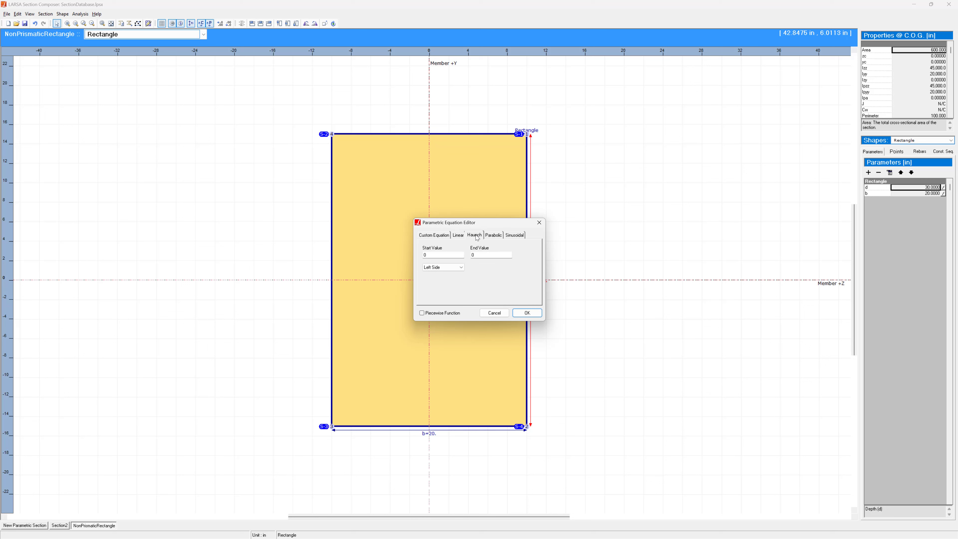
left_click(497, 236)
left_click(515, 235)
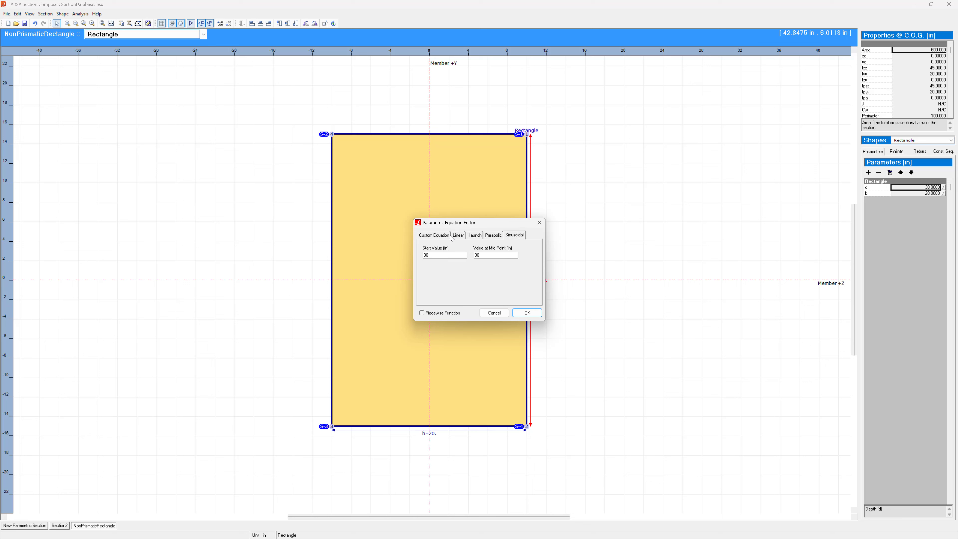
left_click(436, 236)
left_click(444, 259)
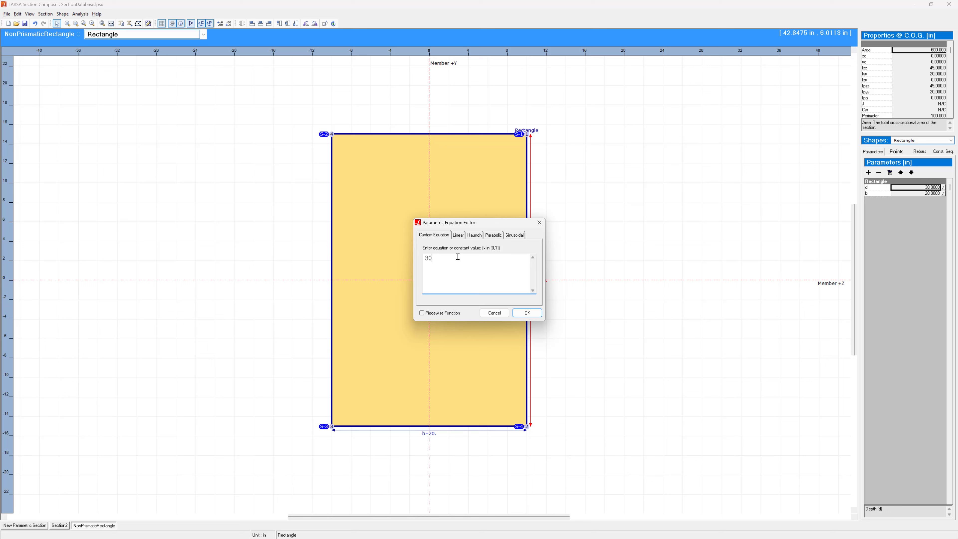
type("+30*x^")
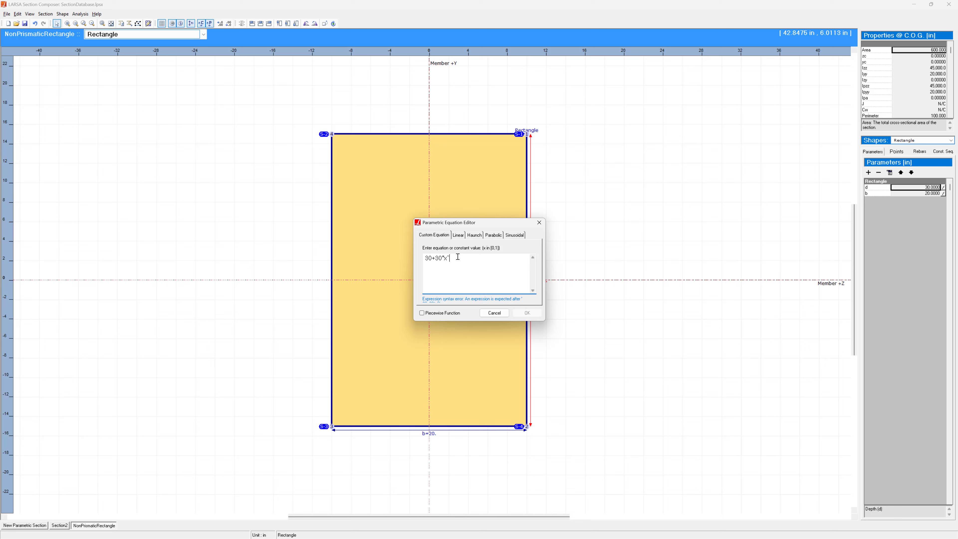
type("3")
left_click(527, 313)
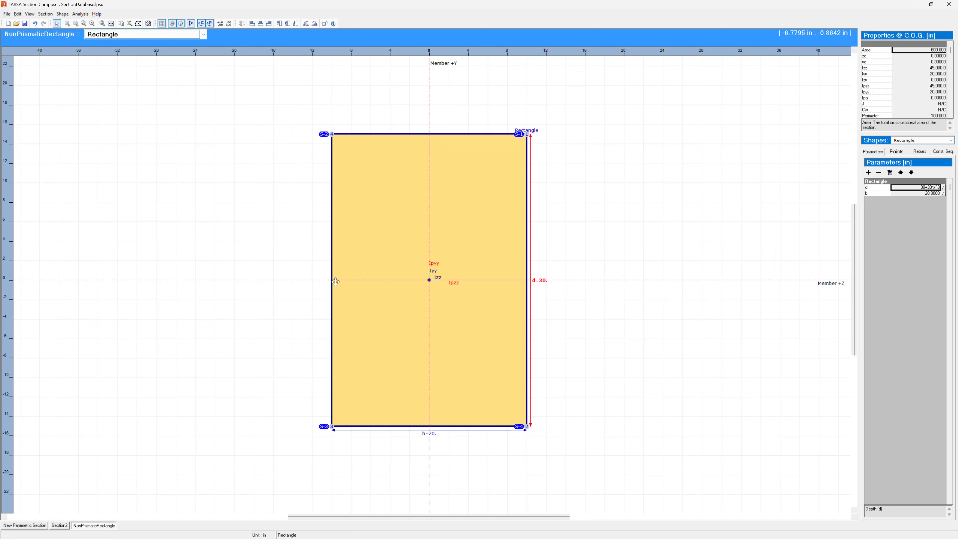
Examine the section's nonprismatic variation at several positions along the span, and its area graph and section properties.
left_click(45, 14)
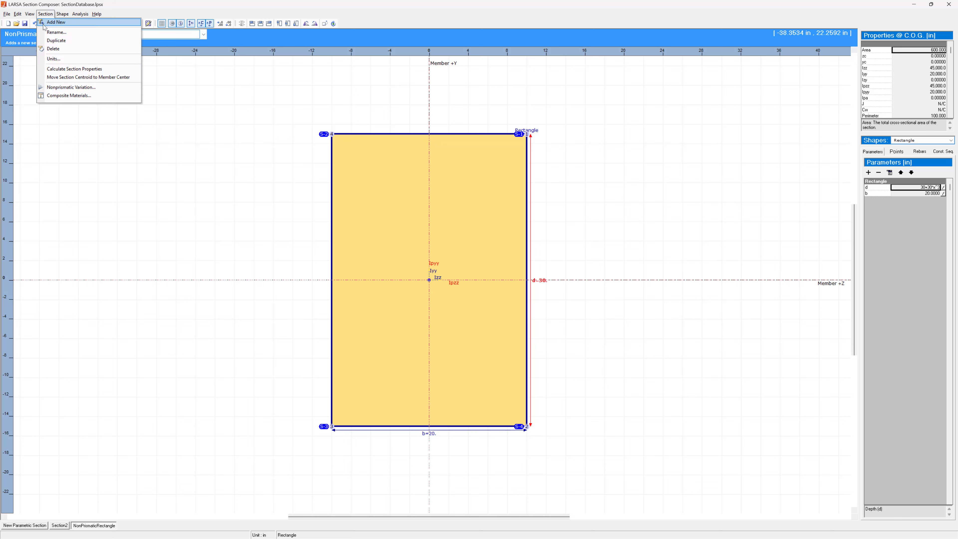
left_click(63, 88)
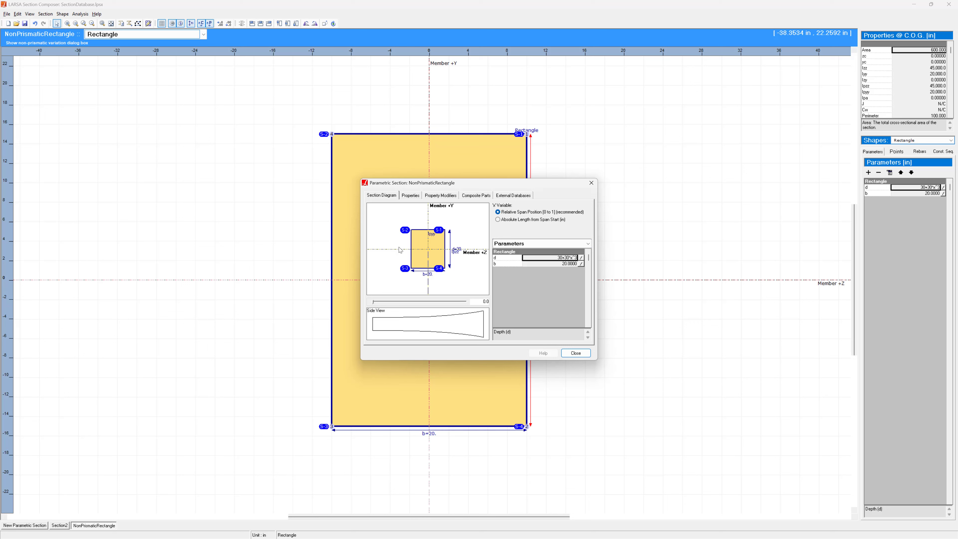
left_click(394, 301)
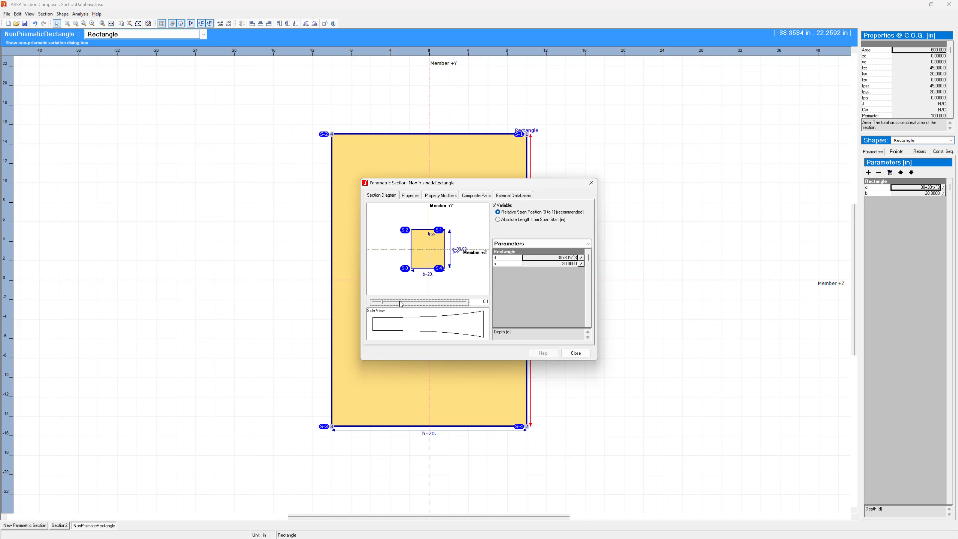
left_click_drag(400, 301, 456, 303)
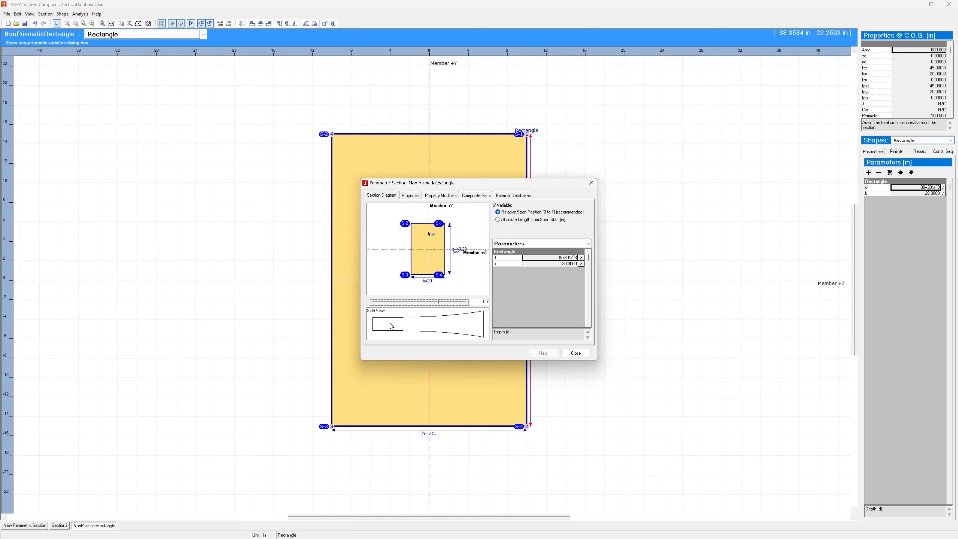
left_click(410, 196)
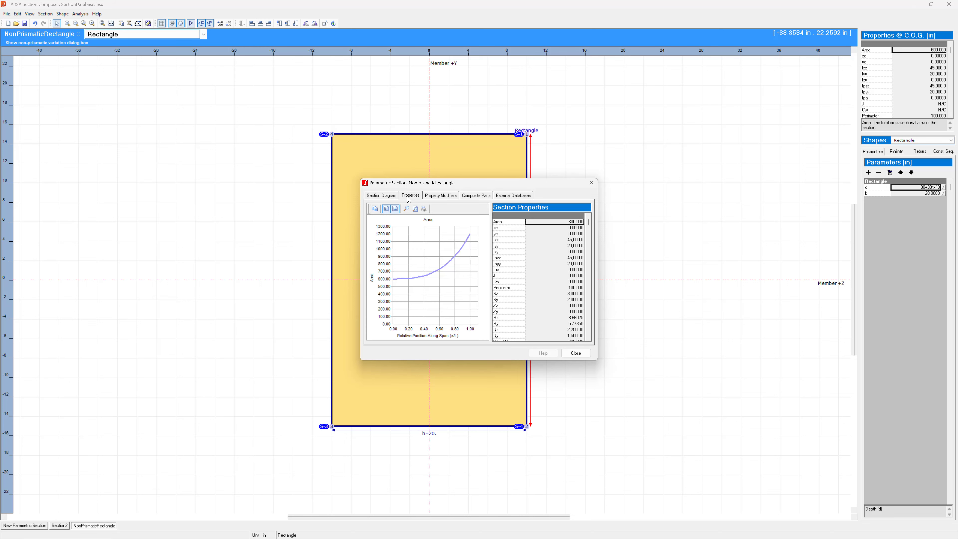
left_click(545, 247)
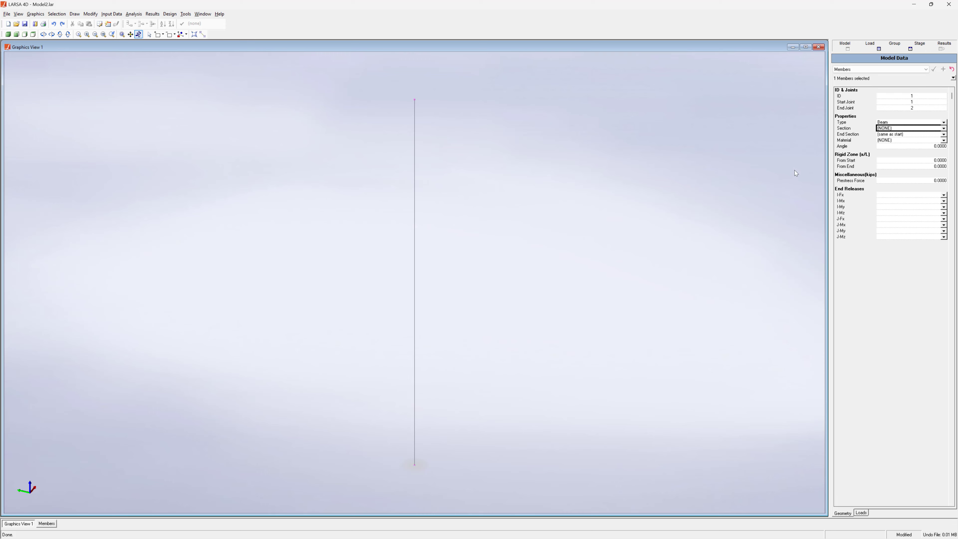
In LARSA 4D, assign the NonPrismaticRectangle section to the selected beam member.
left_click(944, 129)
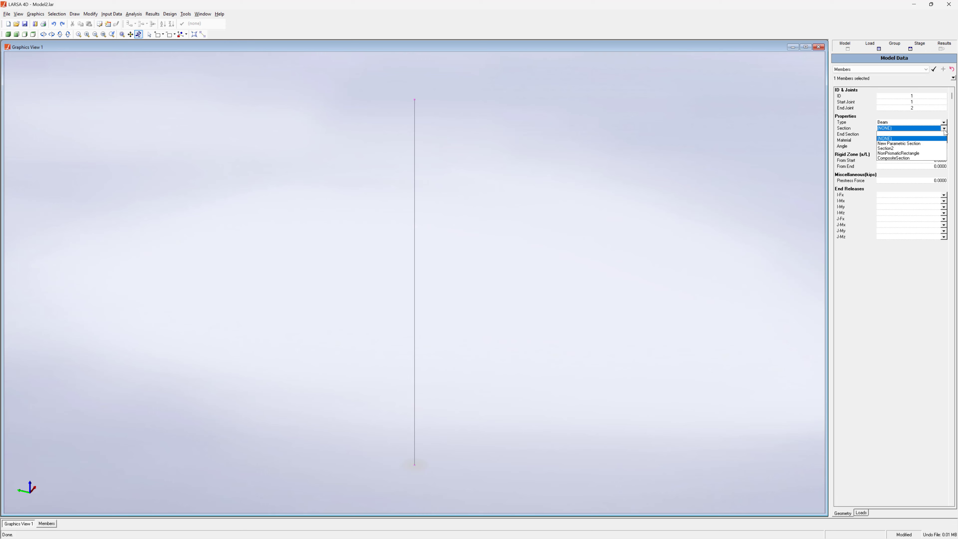
left_click(913, 153)
left_click(934, 70)
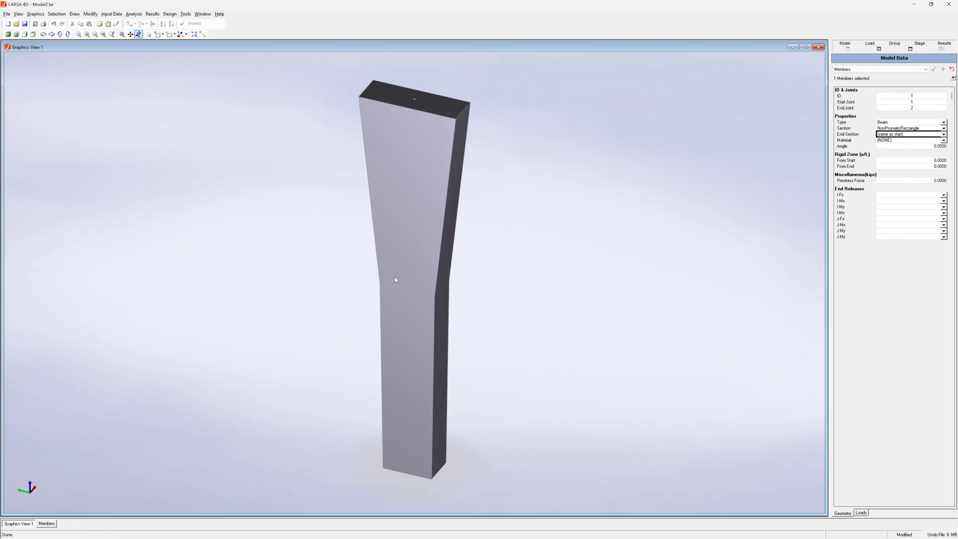
Break the selected nonprismatic member into 20 segments.
left_click_drag(394, 278, 421, 189)
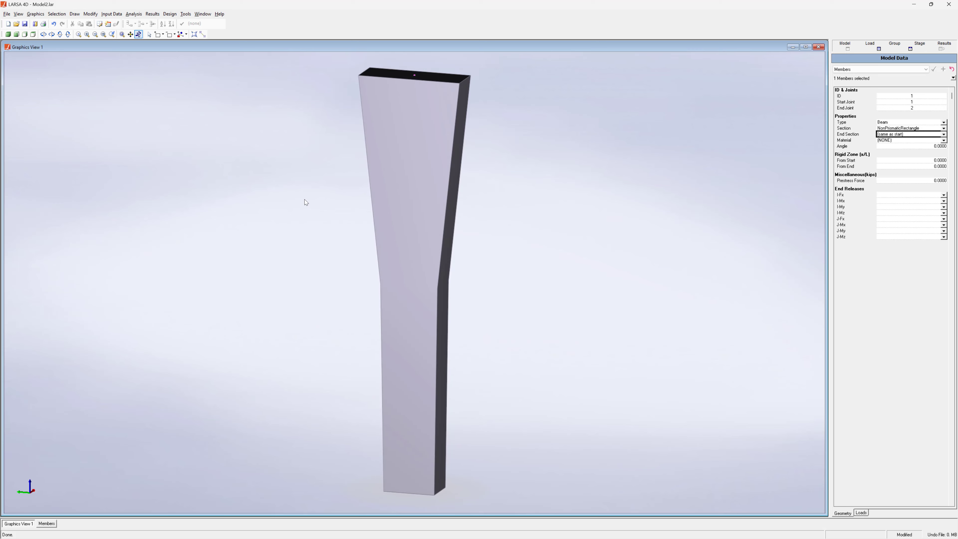
left_click(149, 35)
left_click(90, 14)
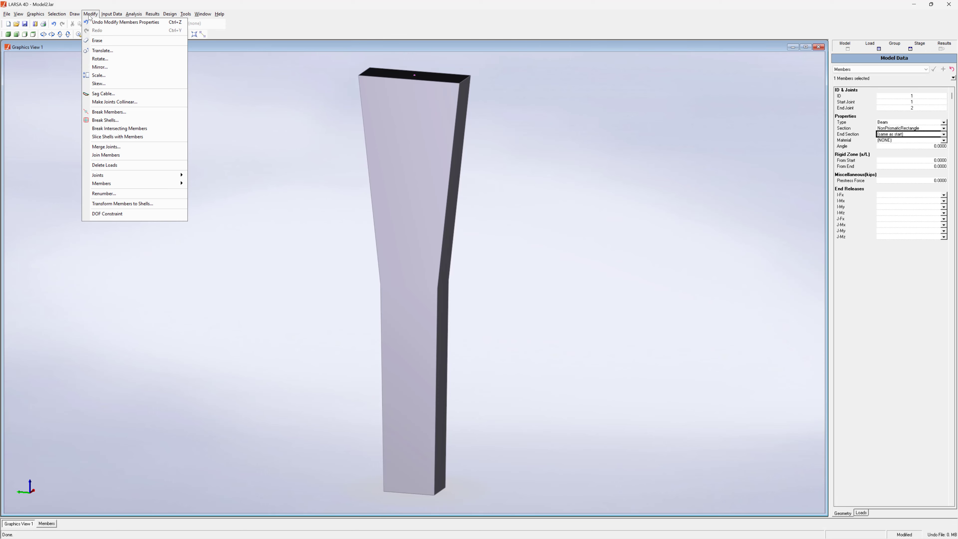
left_click(113, 112)
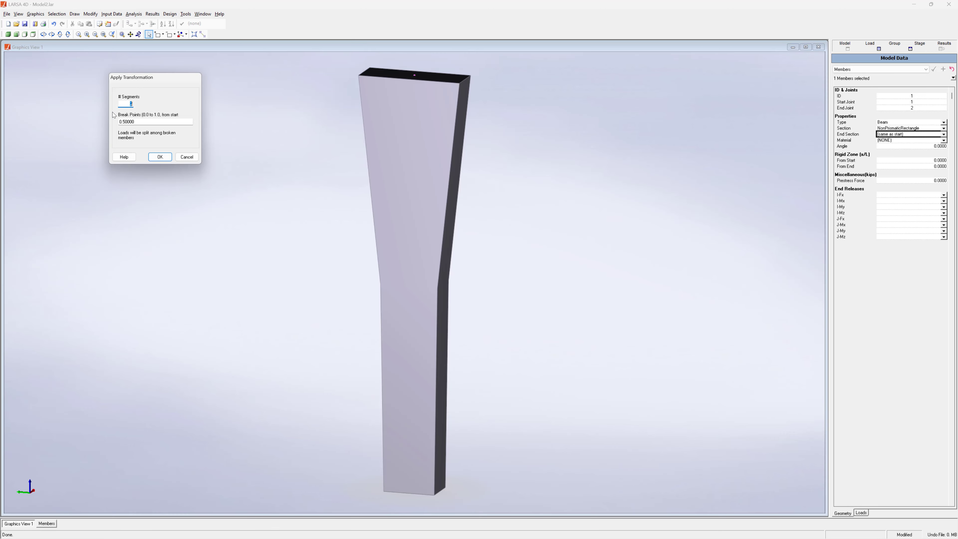
type("20")
left_click(160, 157)
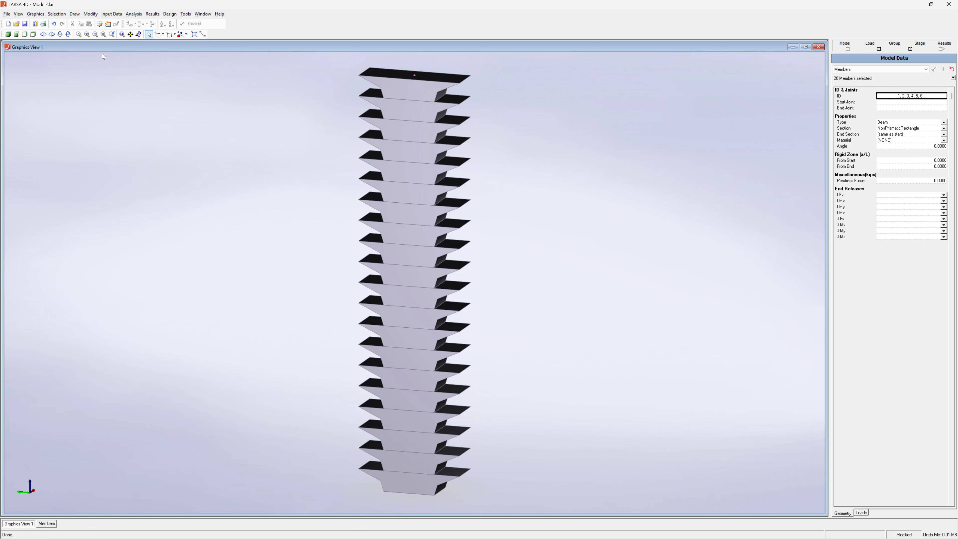
Apply a From Selected Members drawing command to the 20 selected member segments.
left_click(74, 13)
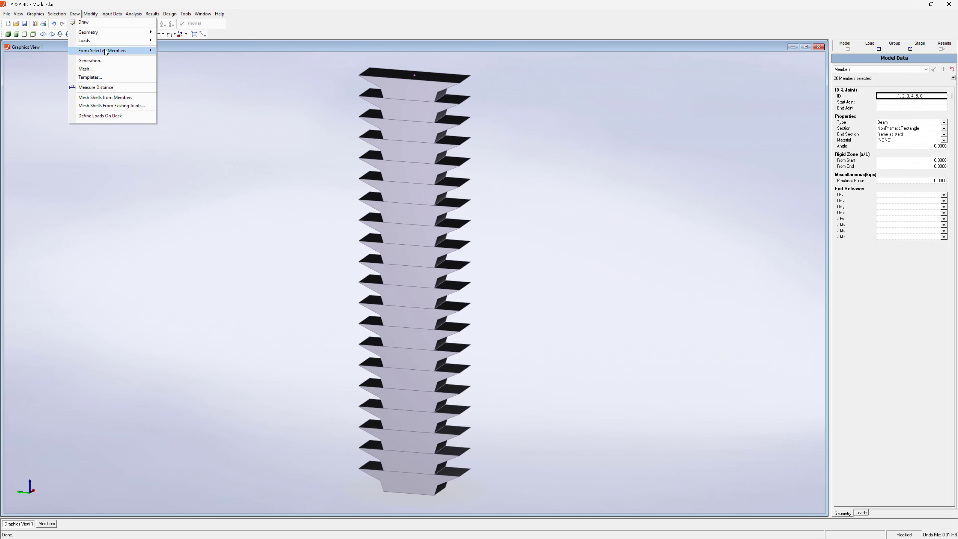
mouse_move(106, 52)
left_click(175, 67)
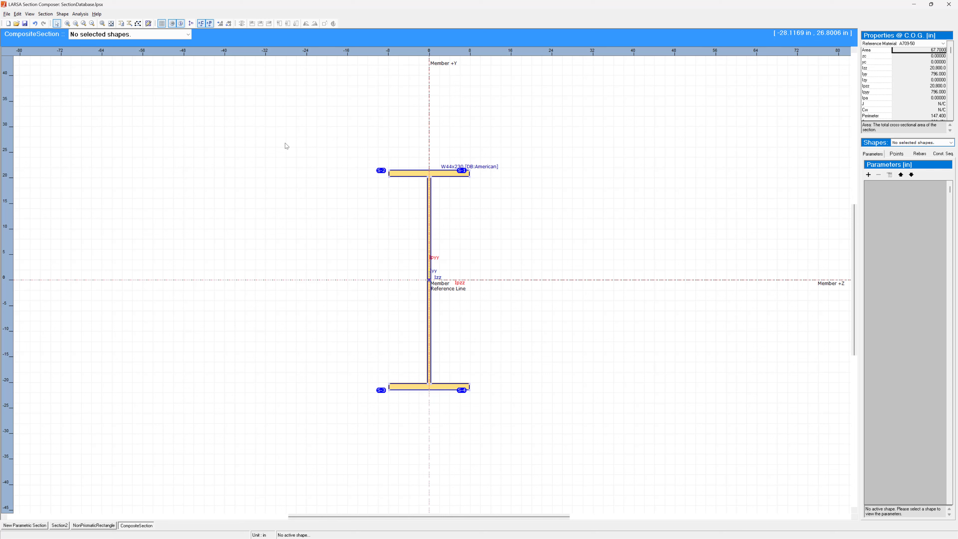
In Section Composer, insert a basic Rectangle 8 in deep and 36 in wide into CompositeSection, placing it above the W44x230 shape.
left_click(63, 14)
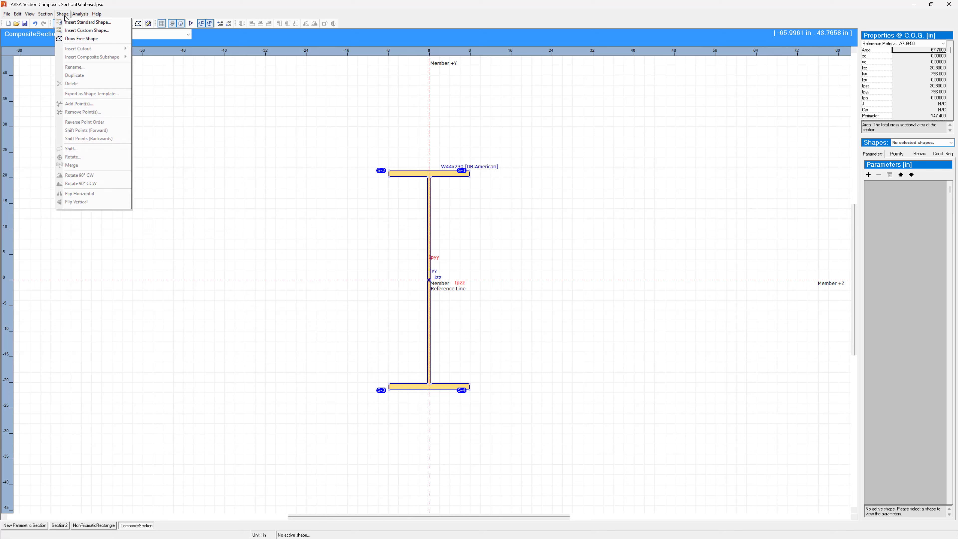
left_click(85, 30)
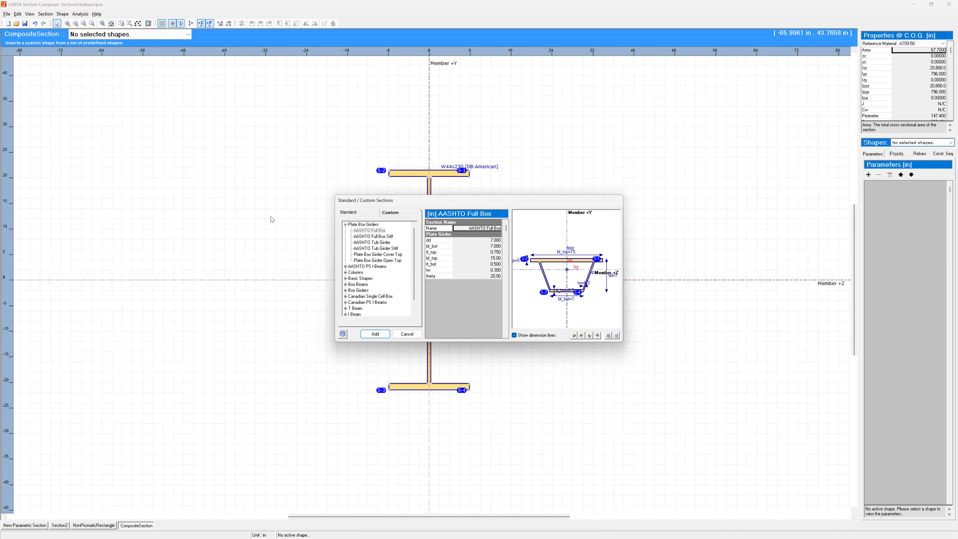
left_click(346, 279)
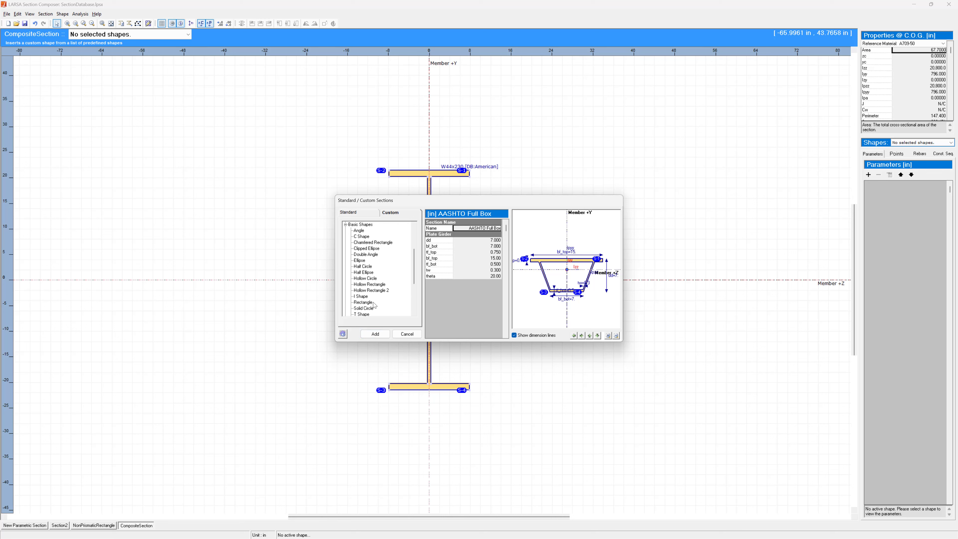
left_click(363, 302)
left_click(496, 241)
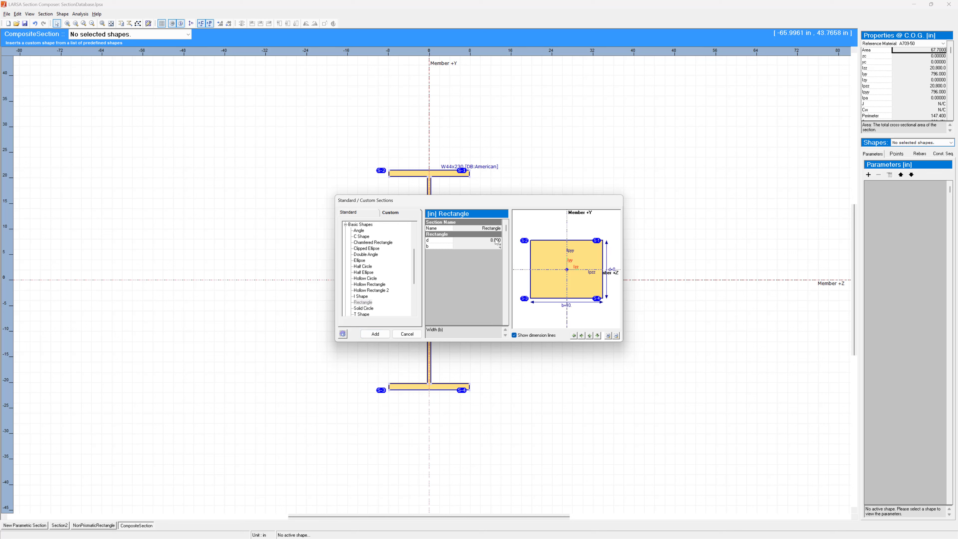
key("Return")
left_click(378, 336)
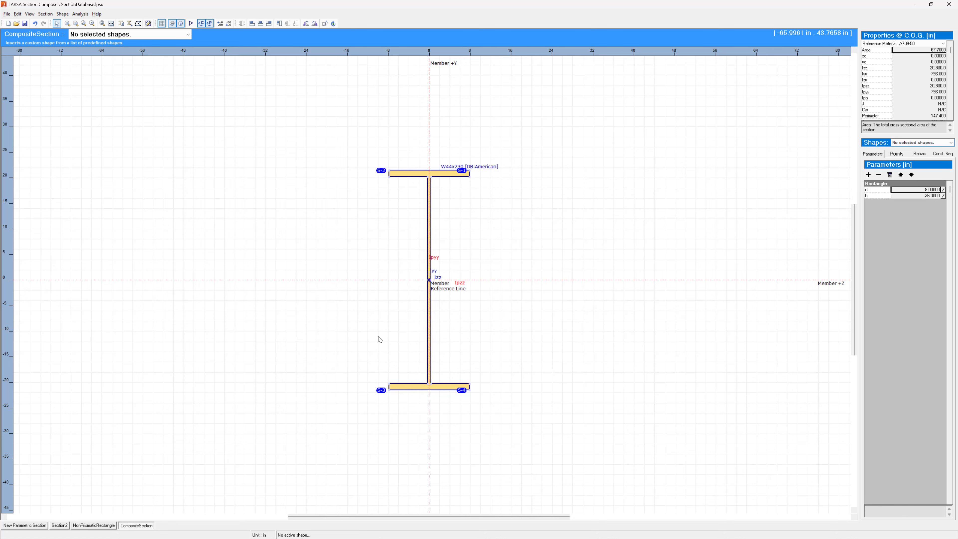
left_click_drag(541, 224, 697, 32)
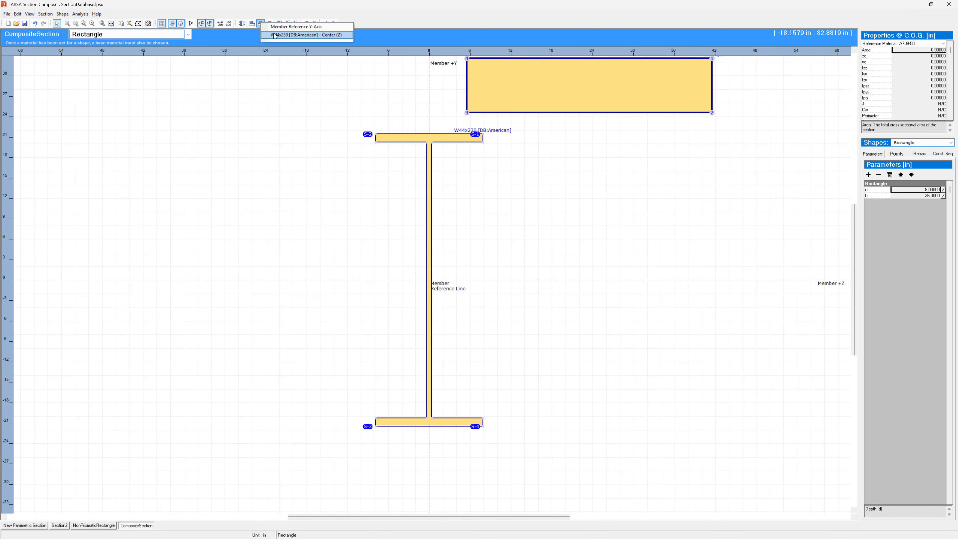
Align the rectangle with the W44x230's center in Z and move its bottom edge onto the top flange.
left_click(261, 24)
left_click(242, 24)
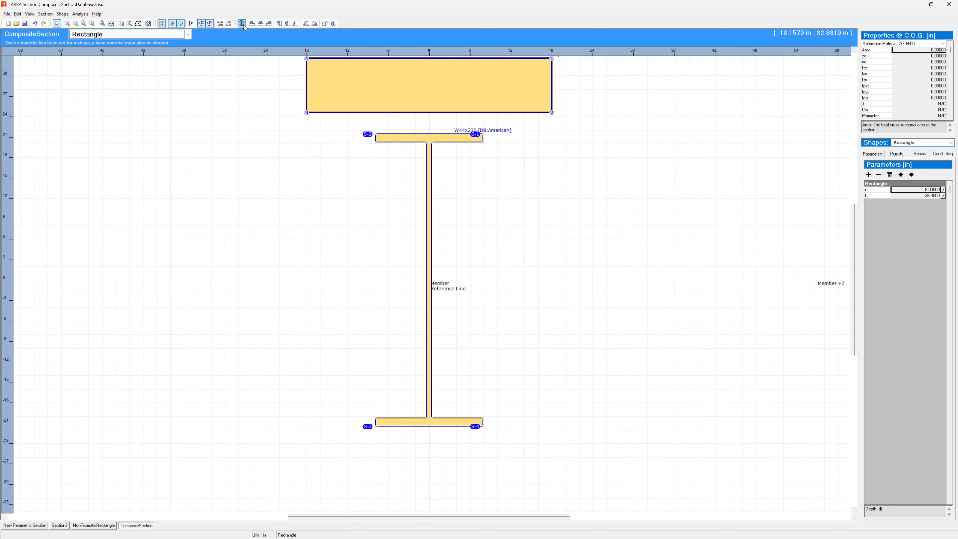
left_click(385, 112)
left_click(390, 133)
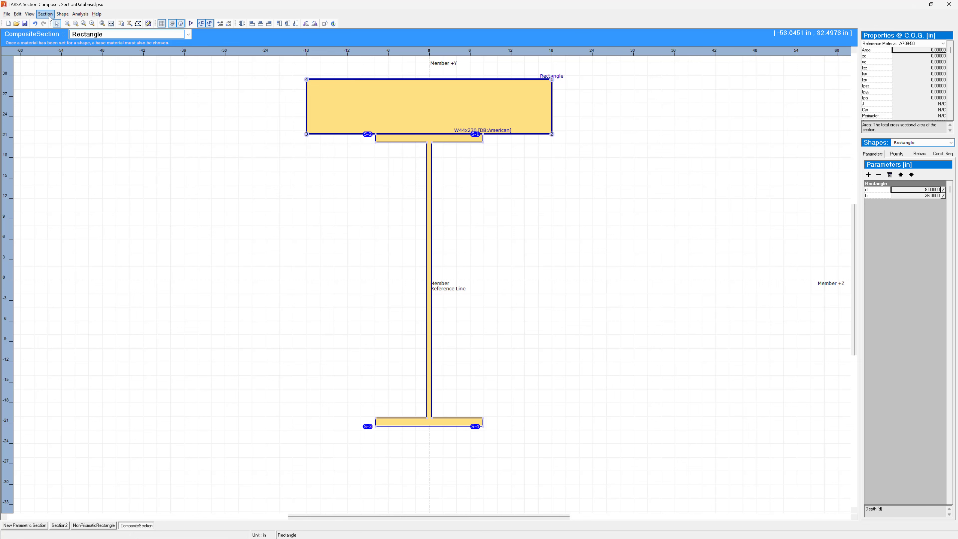
Assign the concrete material Fc_5 (AASHTO LRFD 8-9 Ed.) to the rectangle and use A709-50 as the composite section's reference material.
left_click(49, 15)
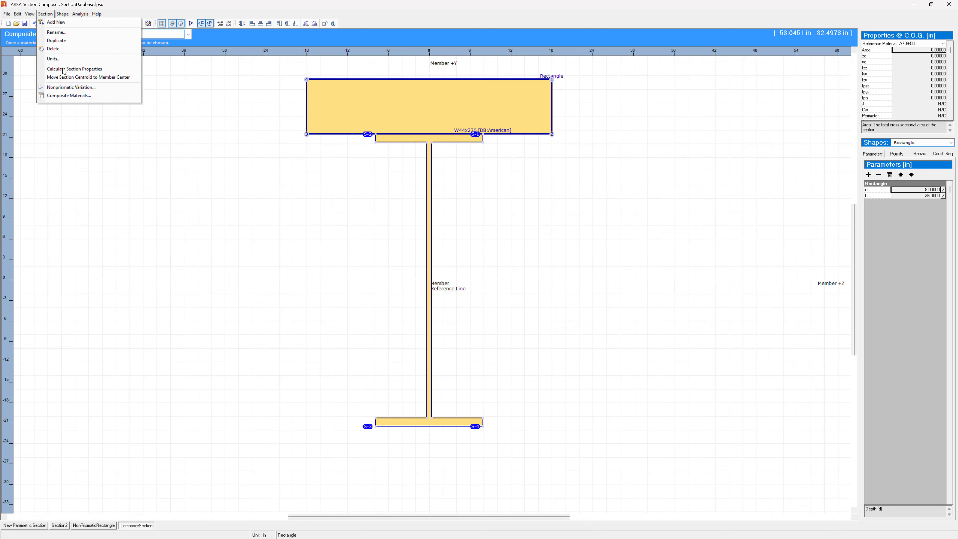
left_click(72, 98)
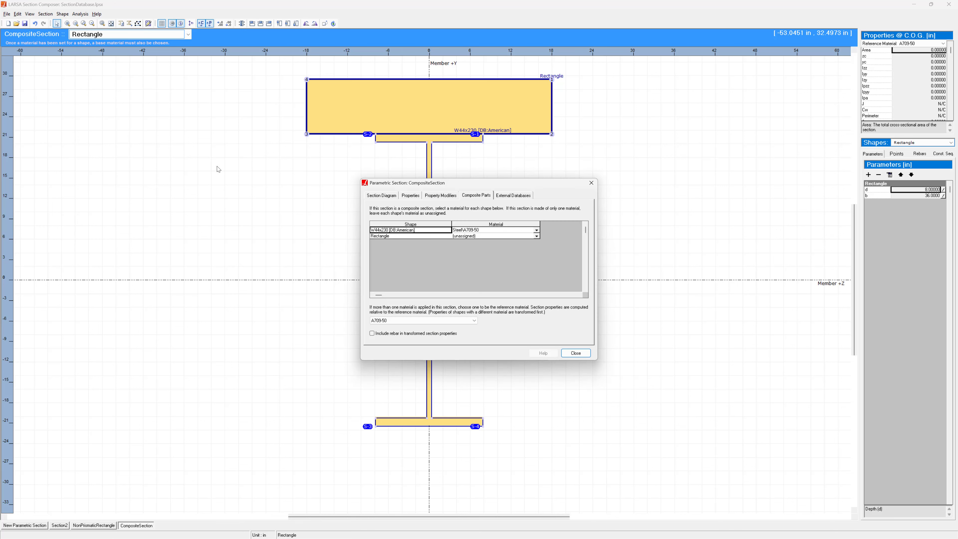
left_click(536, 236)
scroll(522, 252, "down", 4)
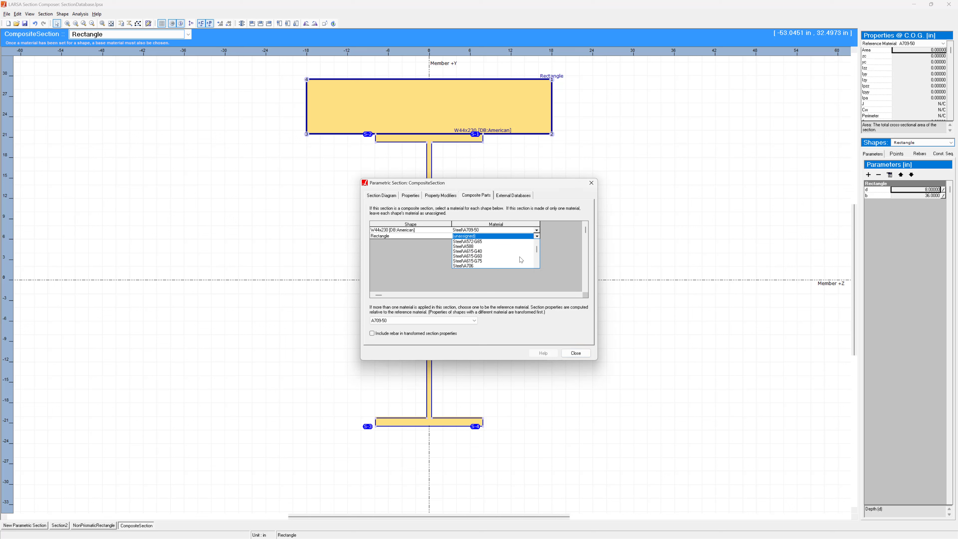
scroll(520, 259, "down", 1)
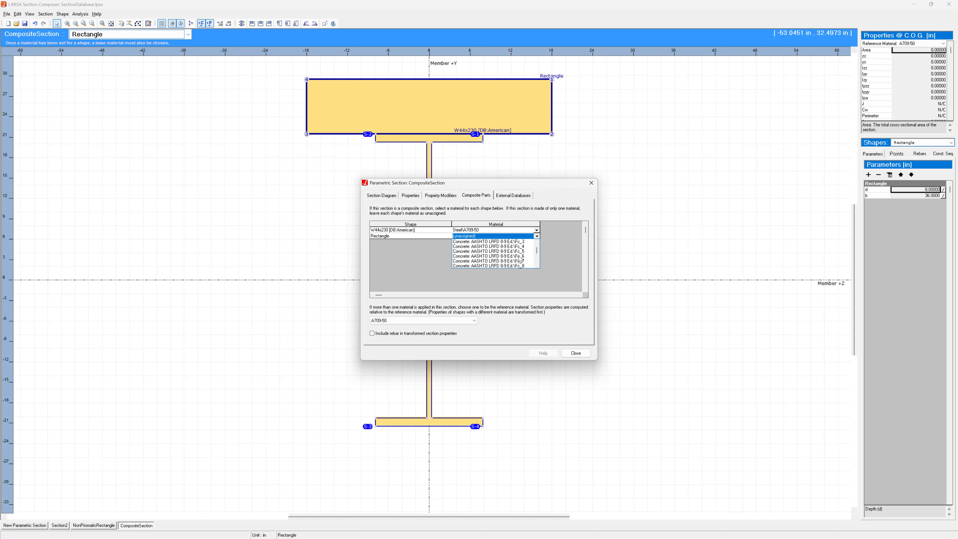
left_click(519, 251)
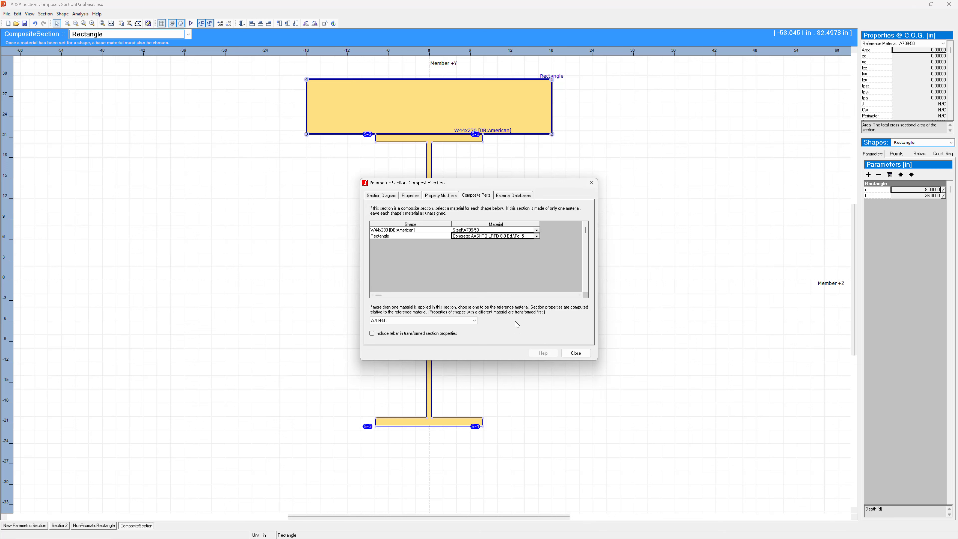
left_click(471, 320)
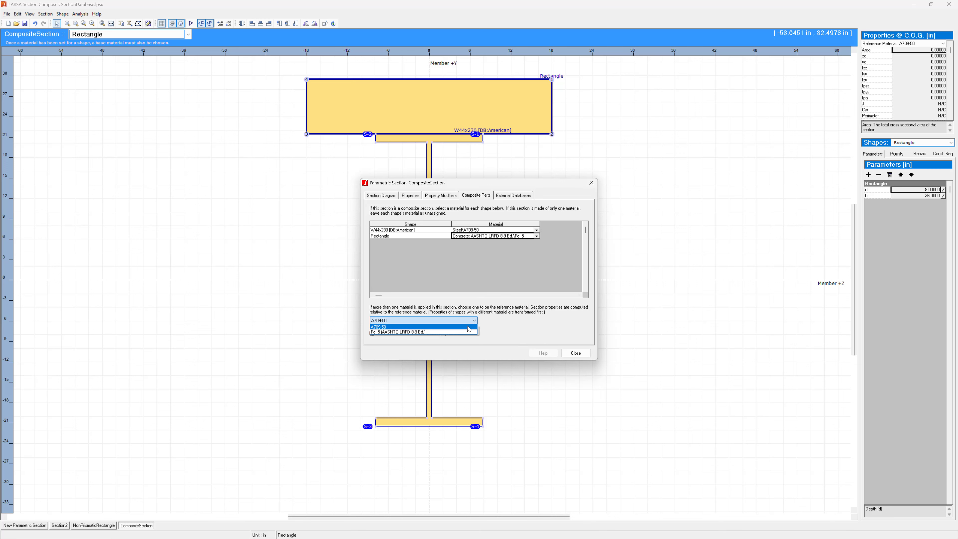
left_click(468, 327)
left_click(574, 354)
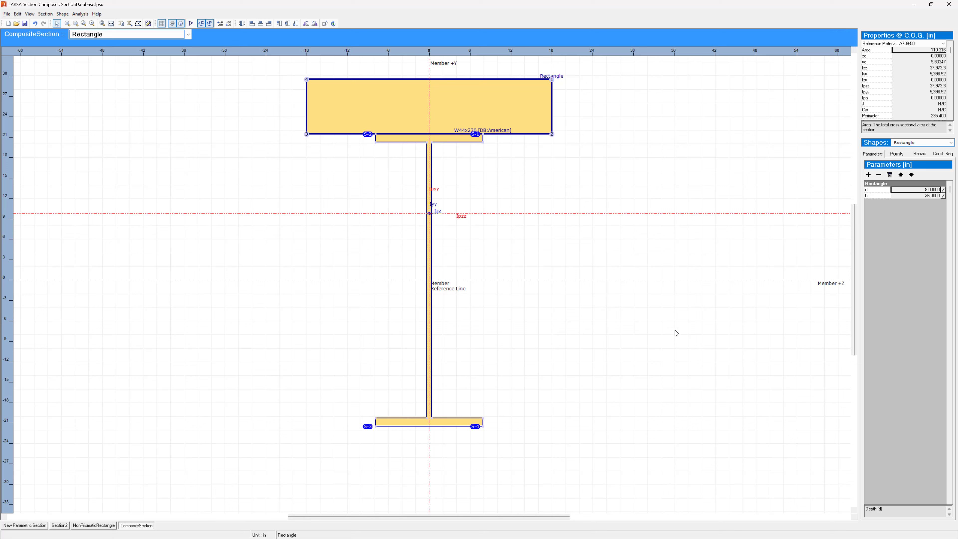
Start the construction sequence with State A containing the W44x230 shape and the rectangle, with the rectangle counted as weight only.
left_click(943, 153)
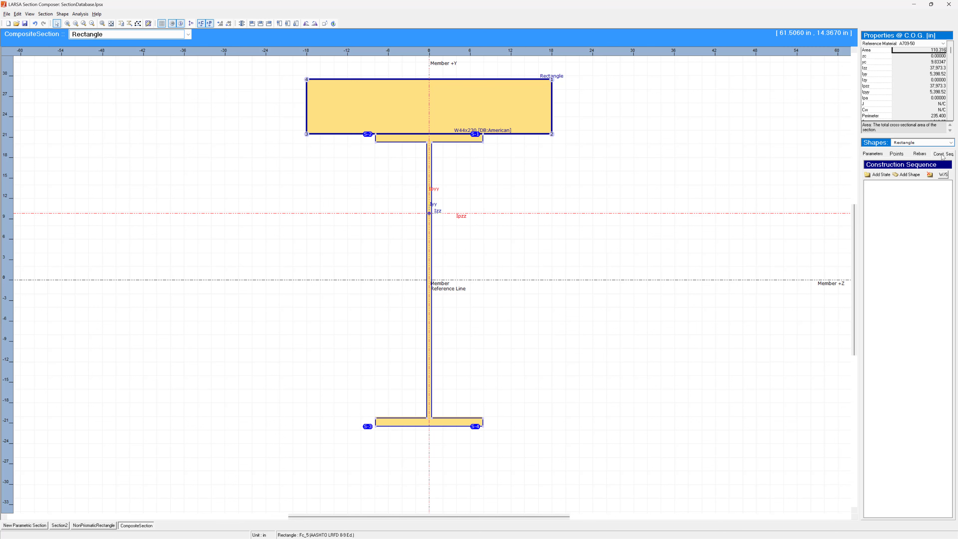
left_click(877, 174)
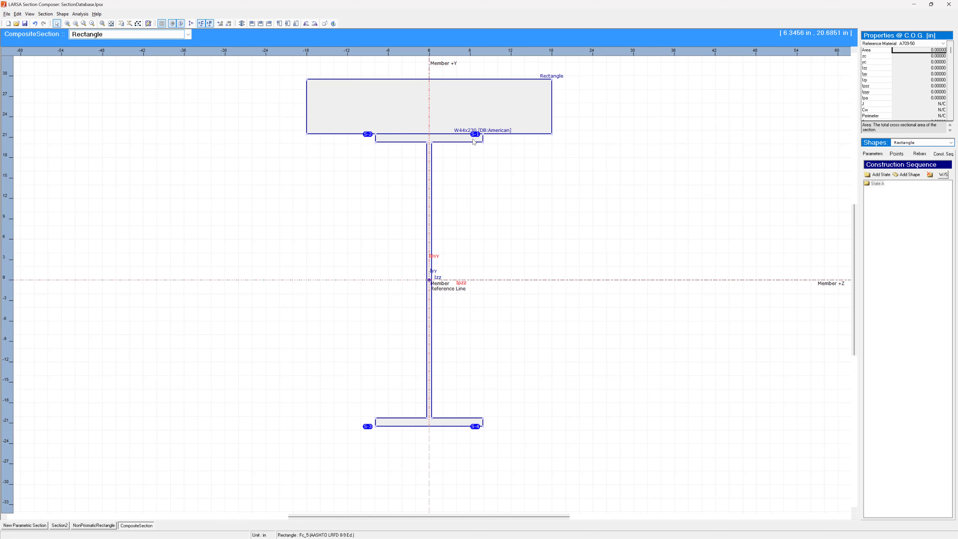
left_click(907, 175)
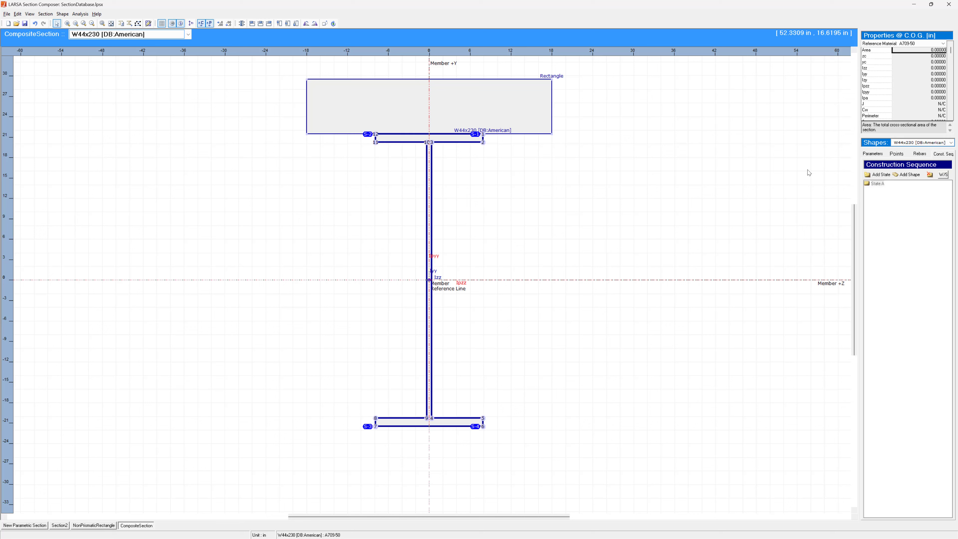
left_click(540, 129)
left_click(907, 175)
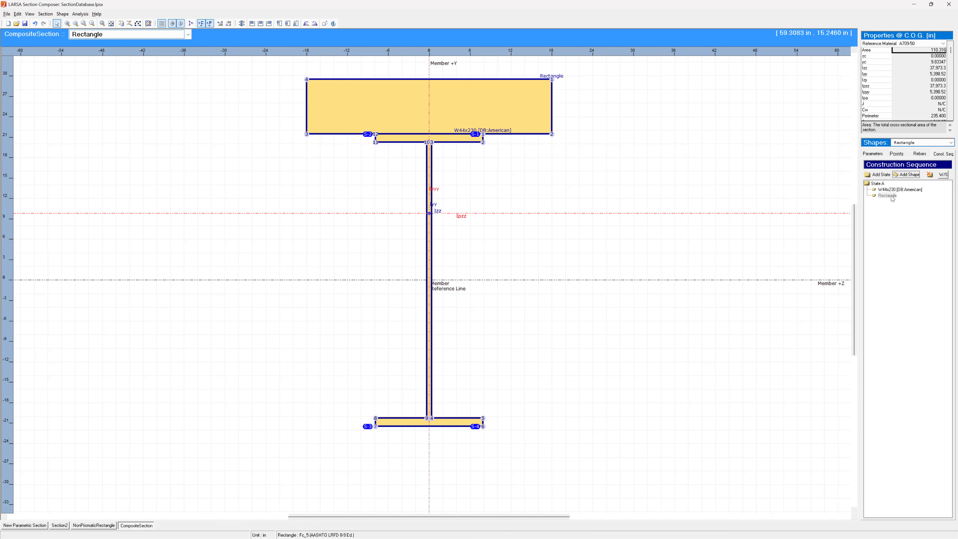
left_click(944, 174)
Add State B to the construction sequence containing the W44x230 shape and the rectangle, both fully active.
left_click(875, 175)
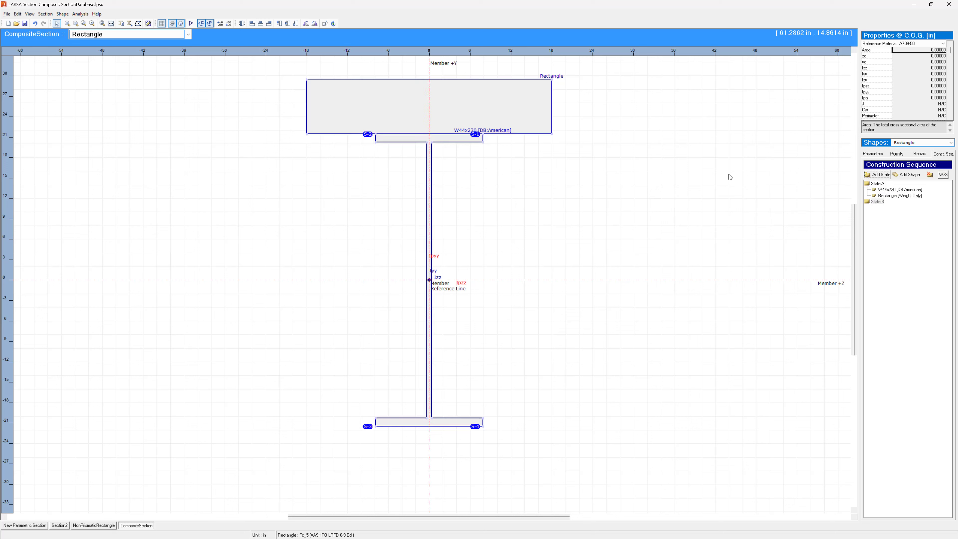
left_click(489, 143)
left_click(909, 175)
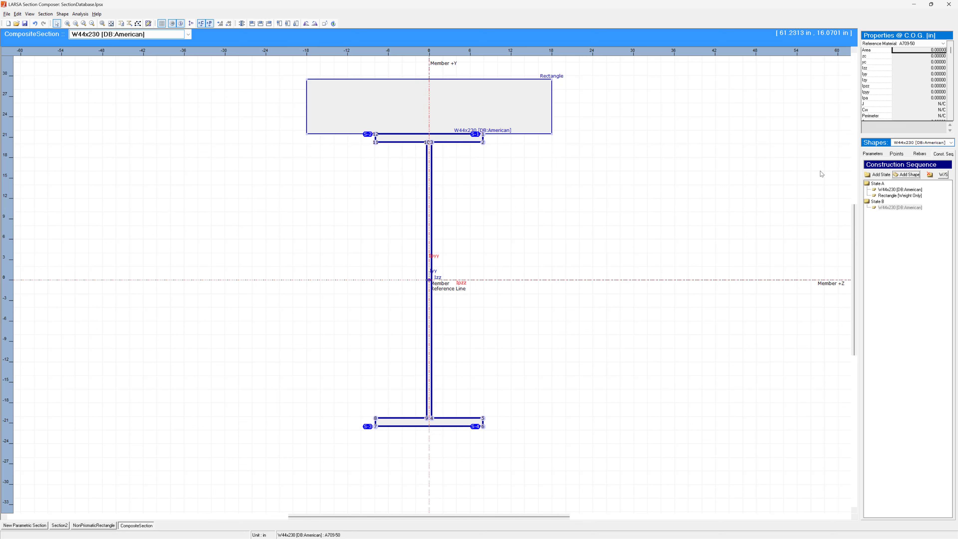
left_click(910, 175)
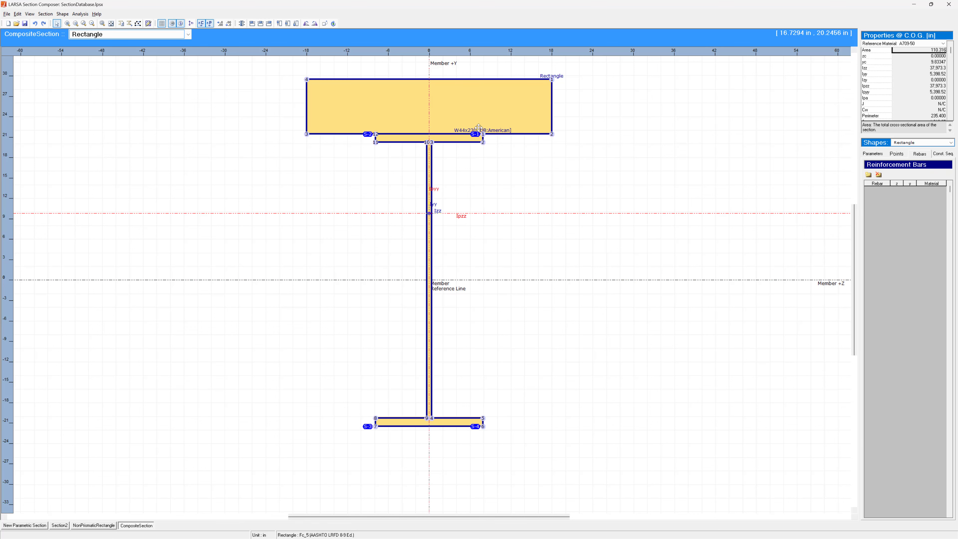
Set up Draw Rebars with ASTM-#6 bars in A572-G60, a cover distance of 1 and Fit Along Edge spacing.
left_click(148, 24)
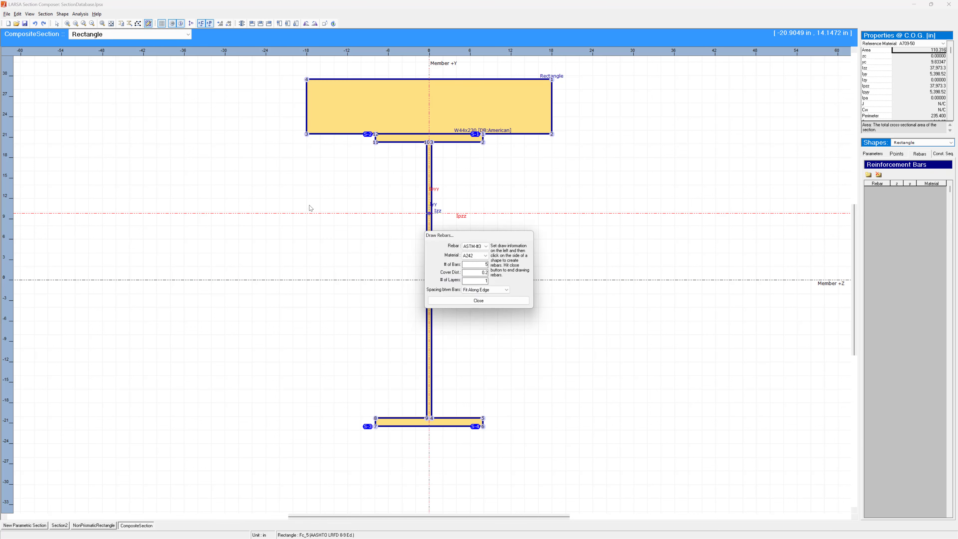
left_click(485, 247)
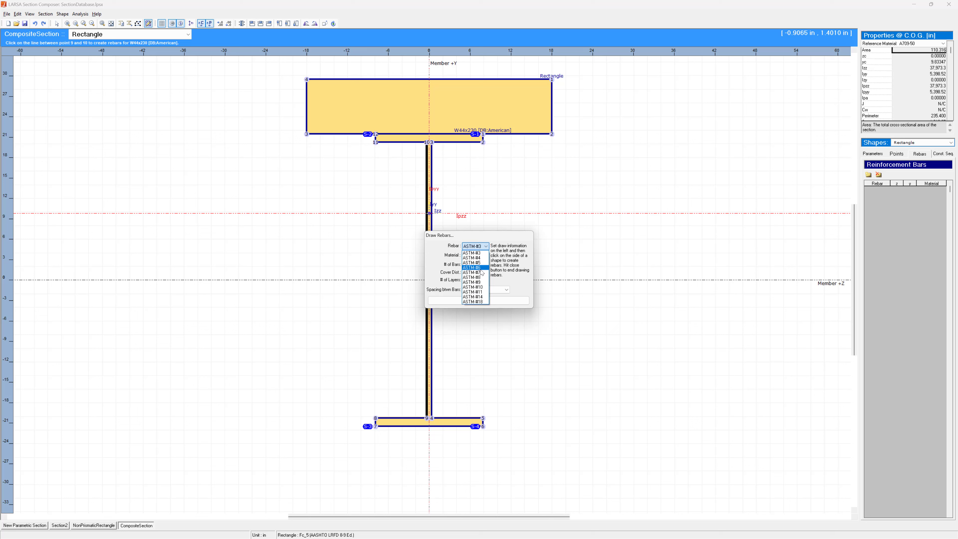
left_click(479, 267)
left_click(485, 255)
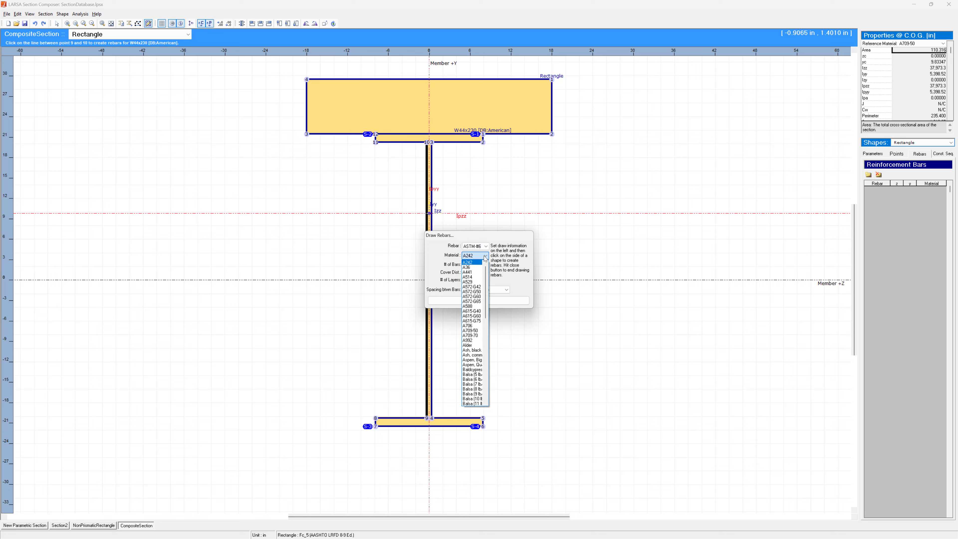
left_click(477, 297)
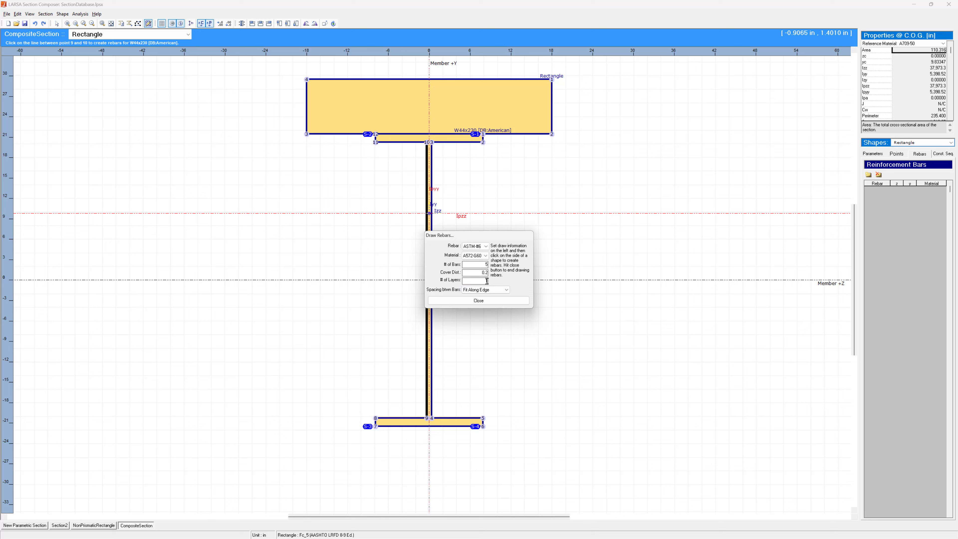
double_click(485, 272)
type("1")
left_click(488, 290)
left_click(488, 291)
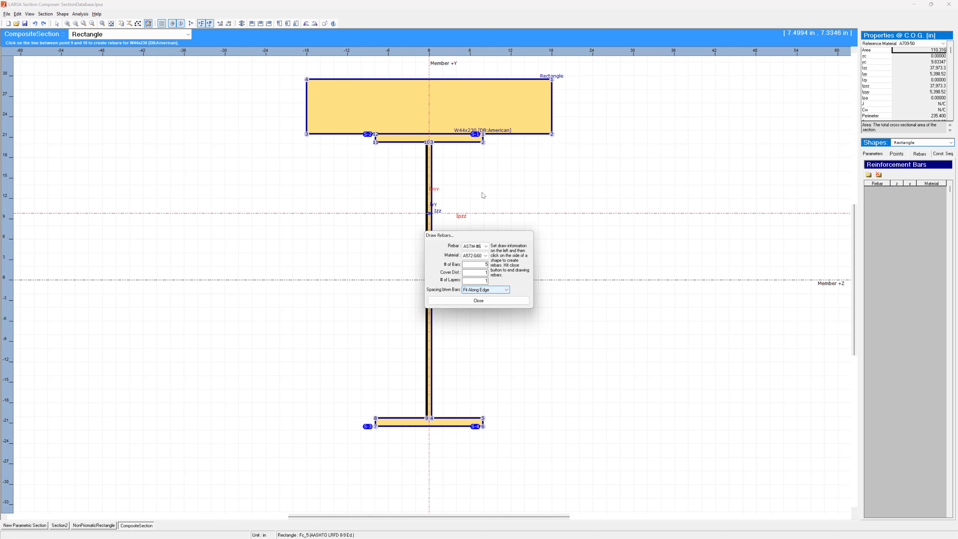
Draw one row of five rebars along the rectangle's top edge and another along its bottom edge, and finish drawing rebars.
left_click(504, 80)
left_click(510, 135)
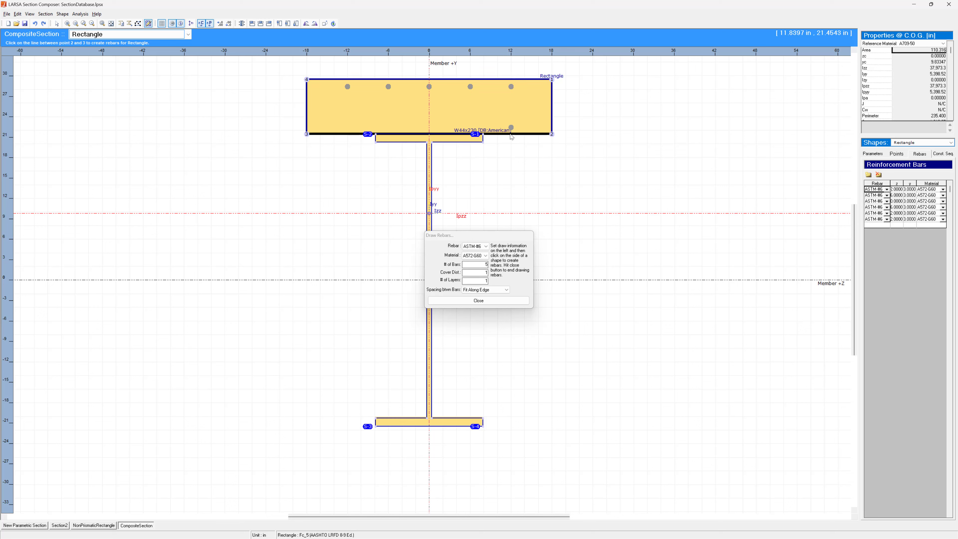
left_click(491, 302)
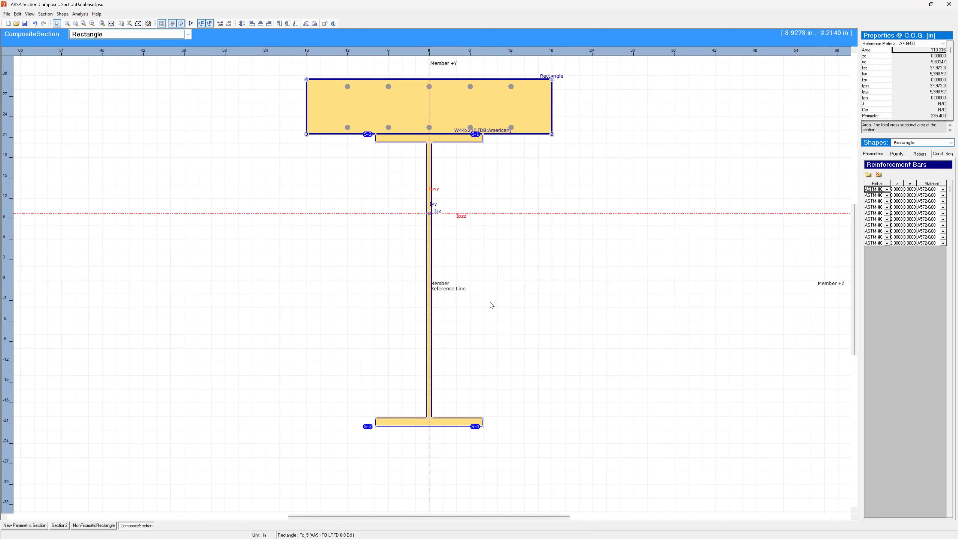